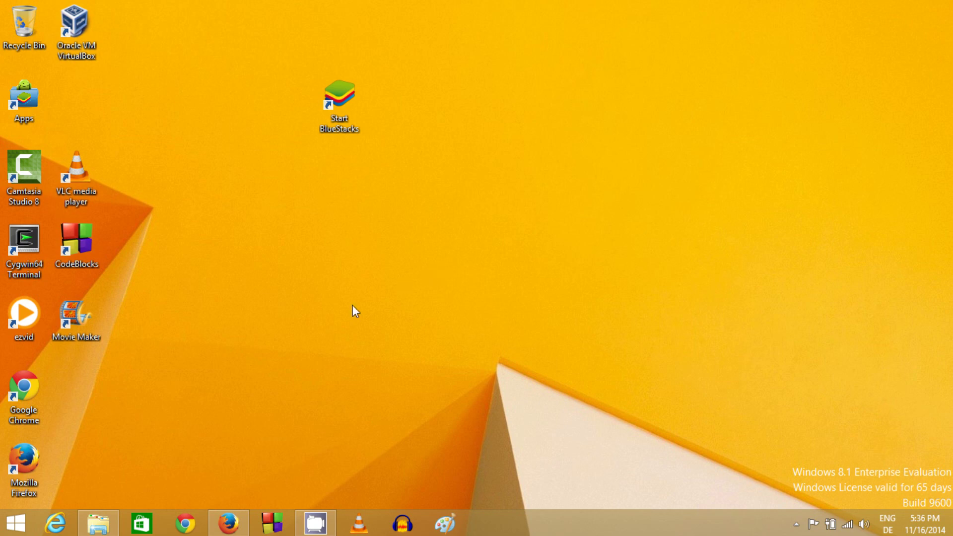
# - Check in a Command Prompt whether javac is available, then close the window
pyautogui.rightClick(16, 524)
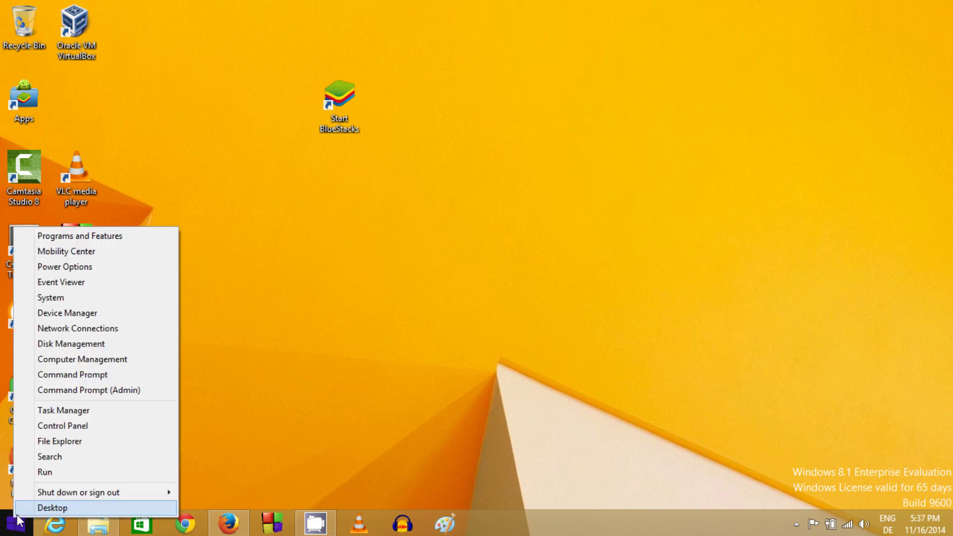
pyautogui.click(80, 376)
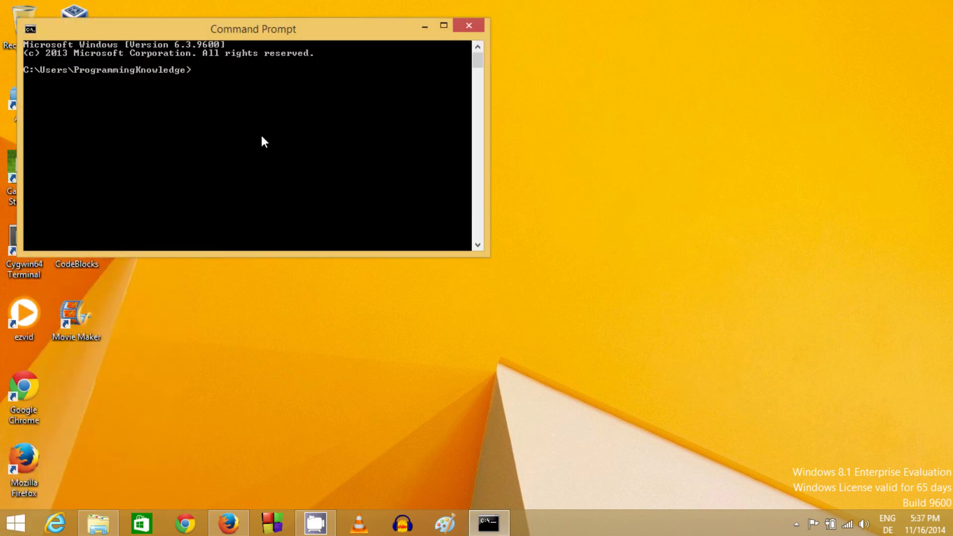
pyautogui.write('javac')
pyautogui.press('Return')
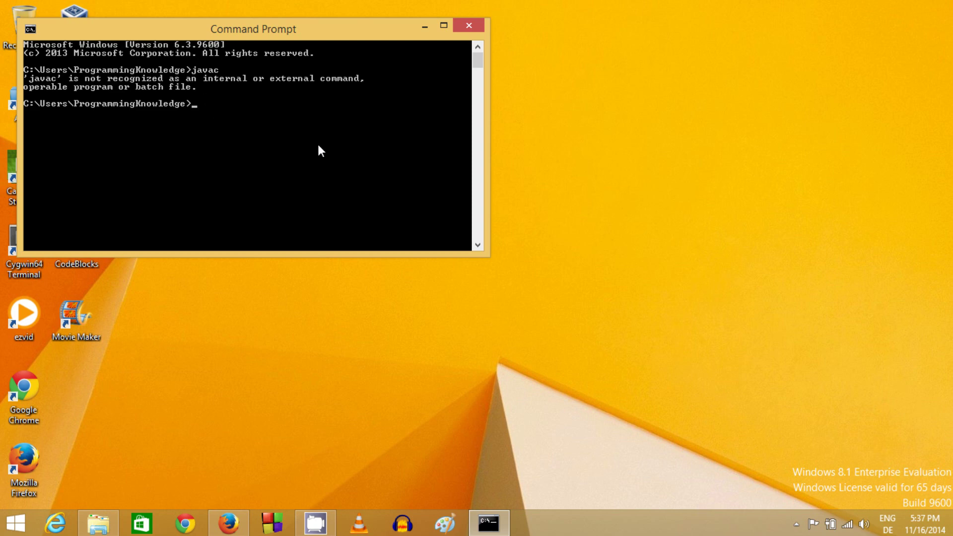
pyautogui.click(481, 27)
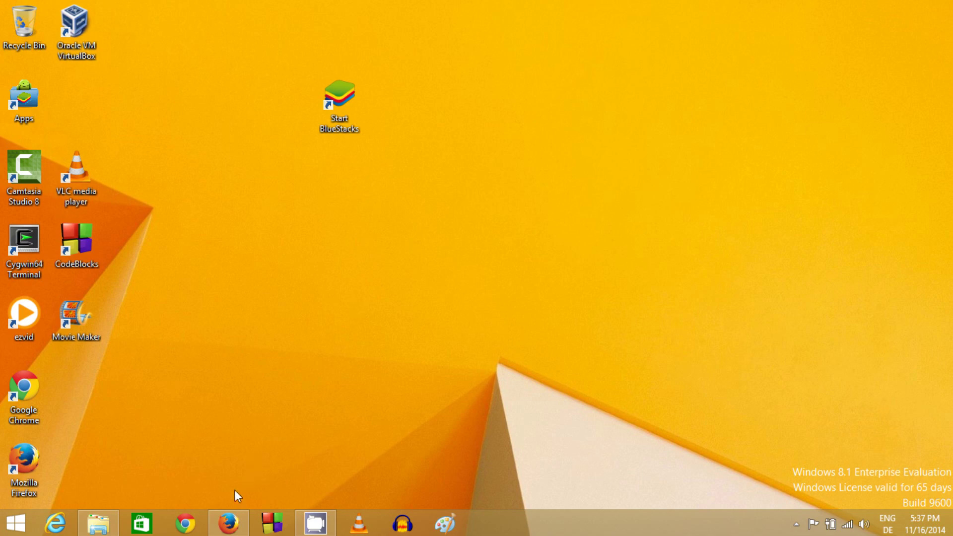
# - Search Google for 'java jdk' in Firefox
pyautogui.click(229, 521)
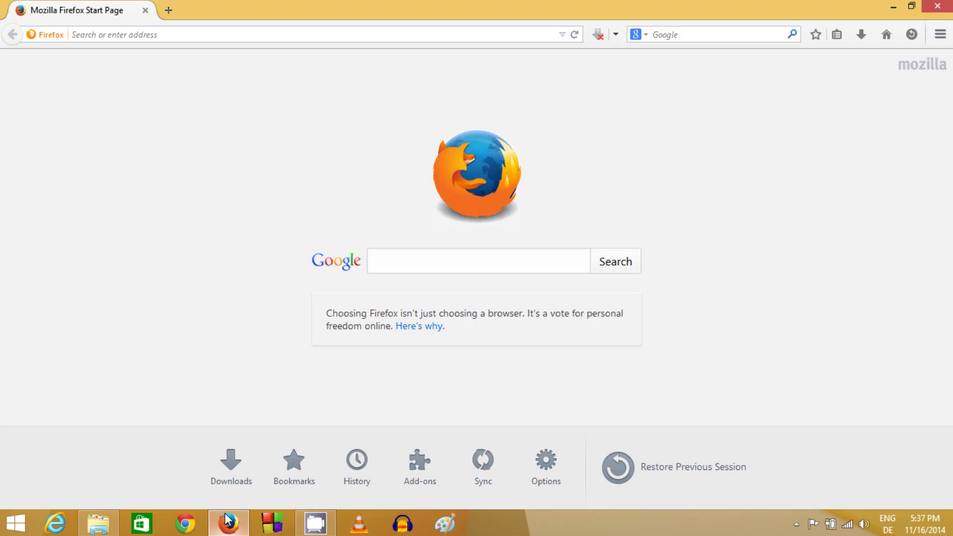
pyautogui.click(404, 265)
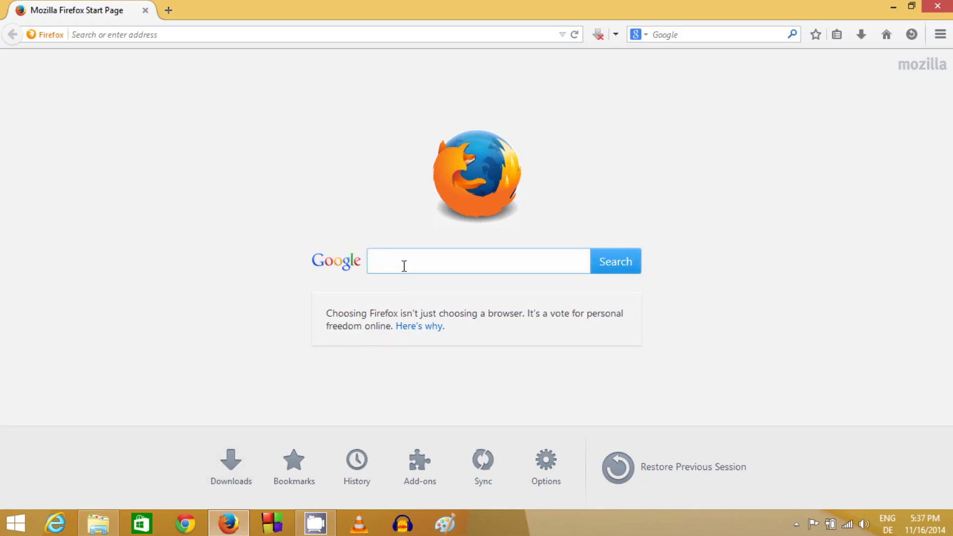
pyautogui.write('java ')
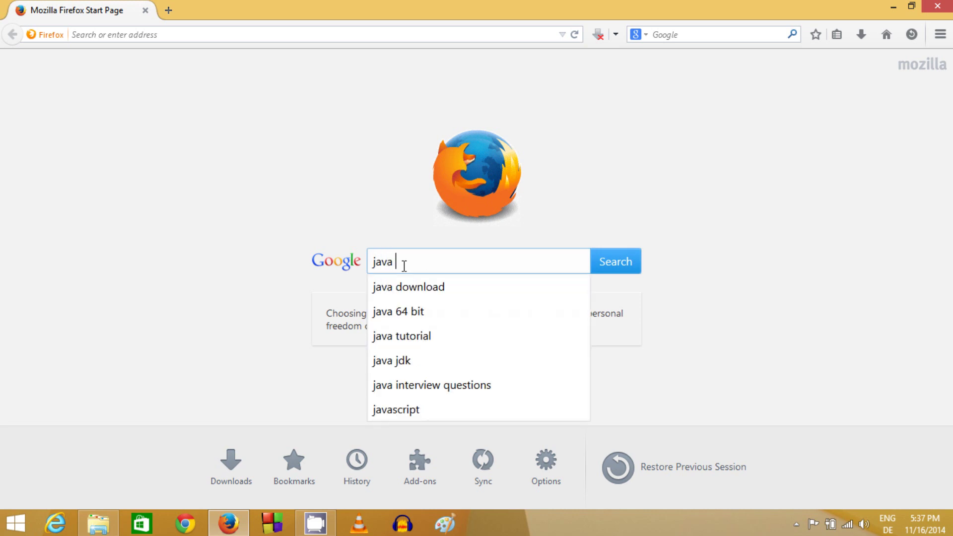
pyautogui.write('jd')
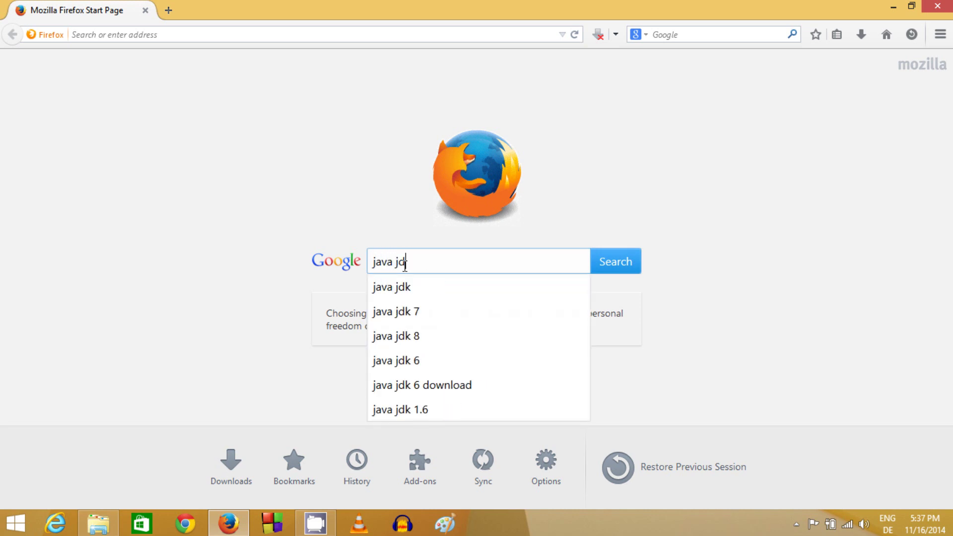
pyautogui.write('k')
pyautogui.press('Return')
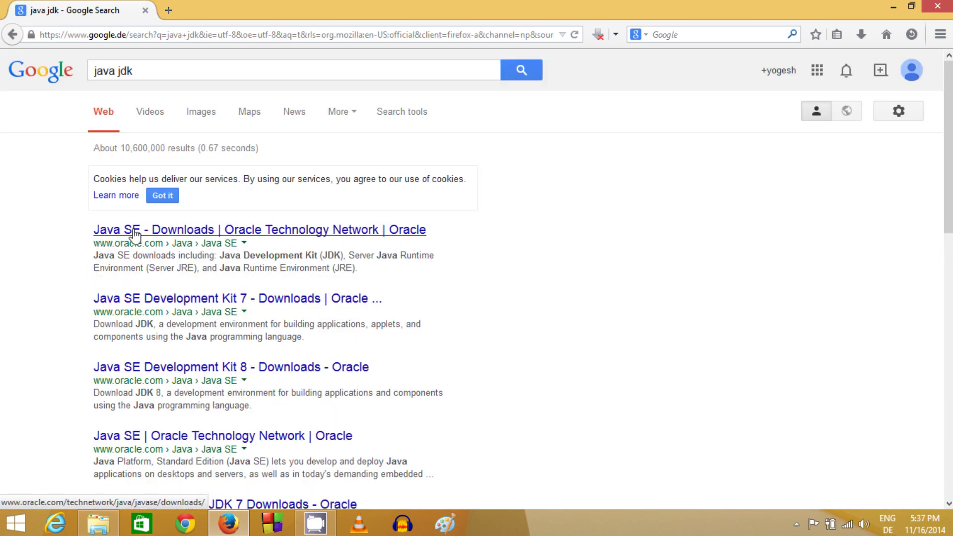
# - Open Oracle's Java SE Downloads page and choose Ask me later on the cookie notice
pyautogui.click(100, 235)
pyautogui.click(204, 231)
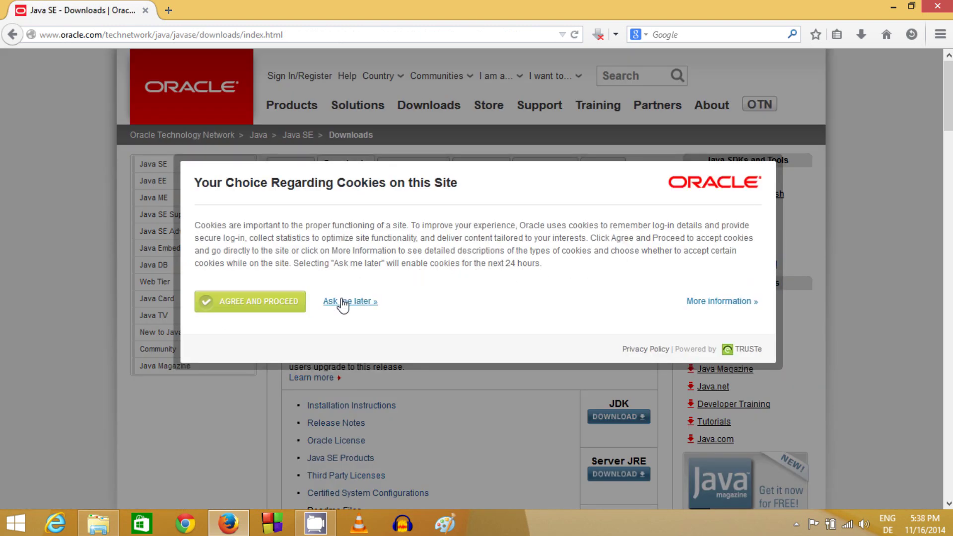
pyautogui.click(343, 303)
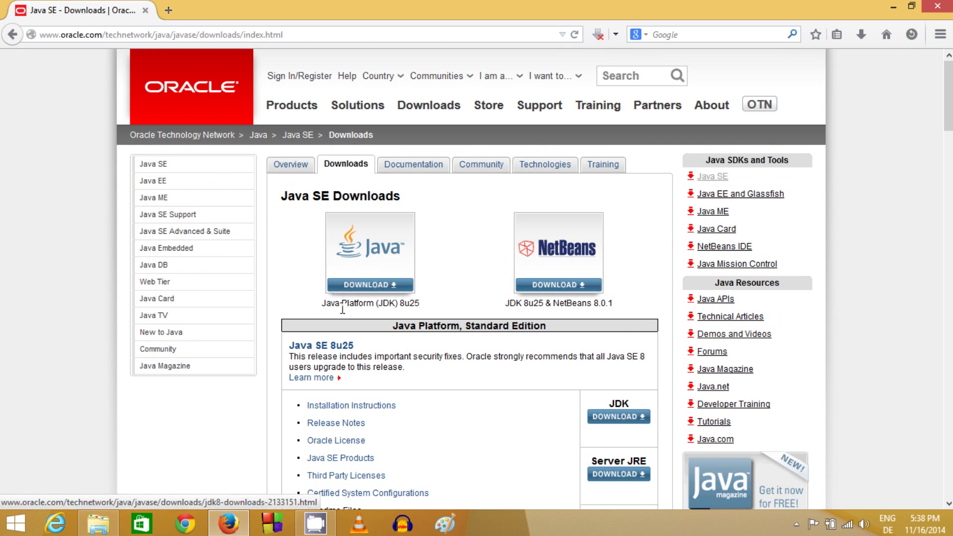
# - Locate the Java Platform (JDK) 8u25 download and open its downloads page
pyautogui.moveTo(321, 303); pyautogui.dragTo(421, 309)
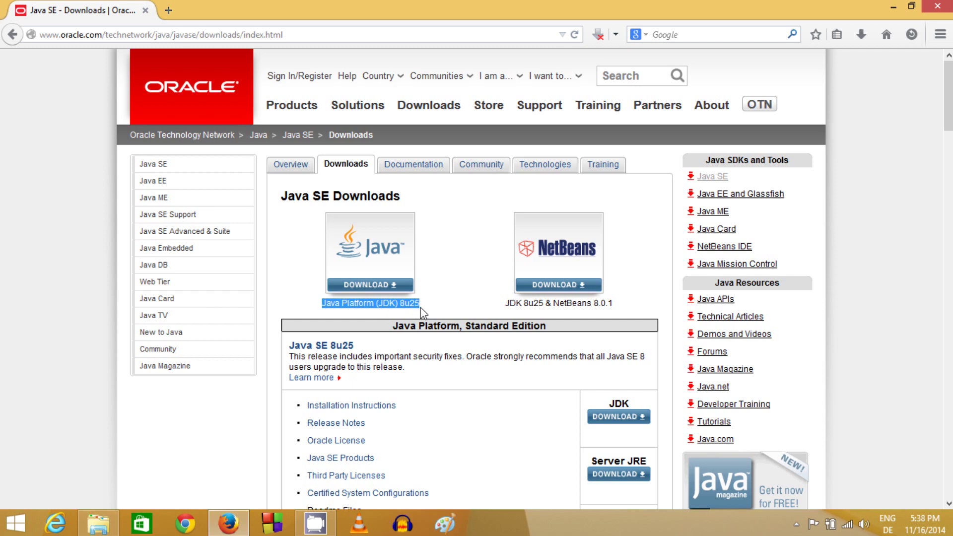
pyautogui.click(507, 305)
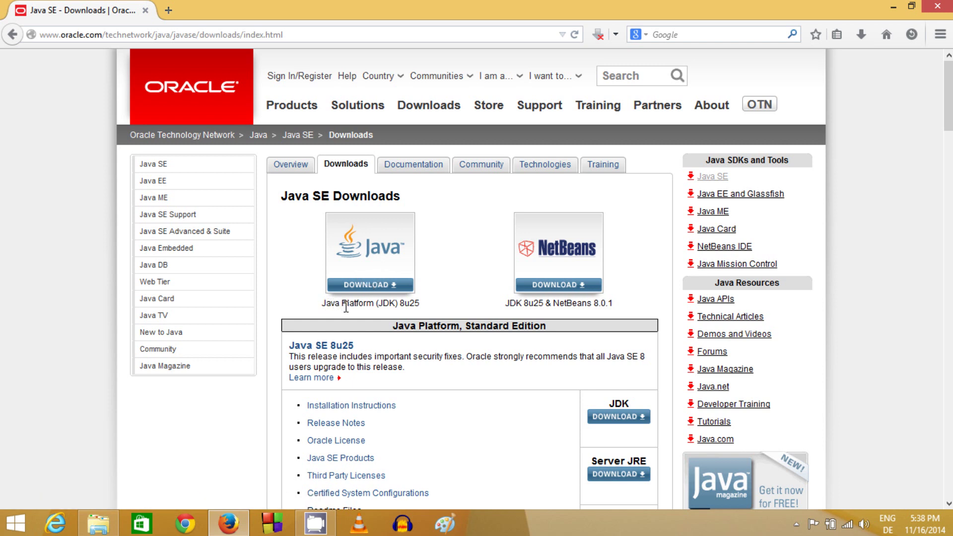
pyautogui.moveTo(402, 303); pyautogui.dragTo(428, 302)
pyautogui.click(428, 303)
pyautogui.scroll(-3, 438, 213)
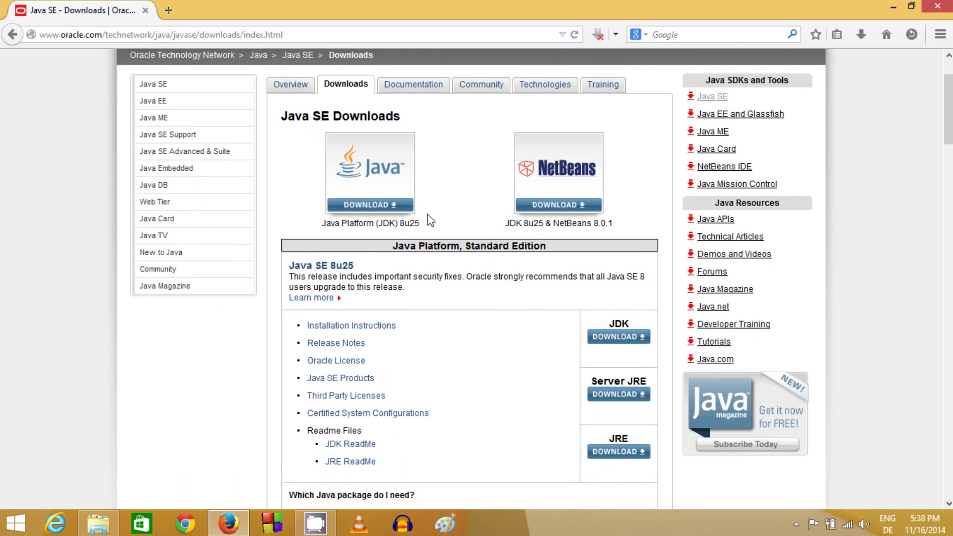
pyautogui.click(373, 178)
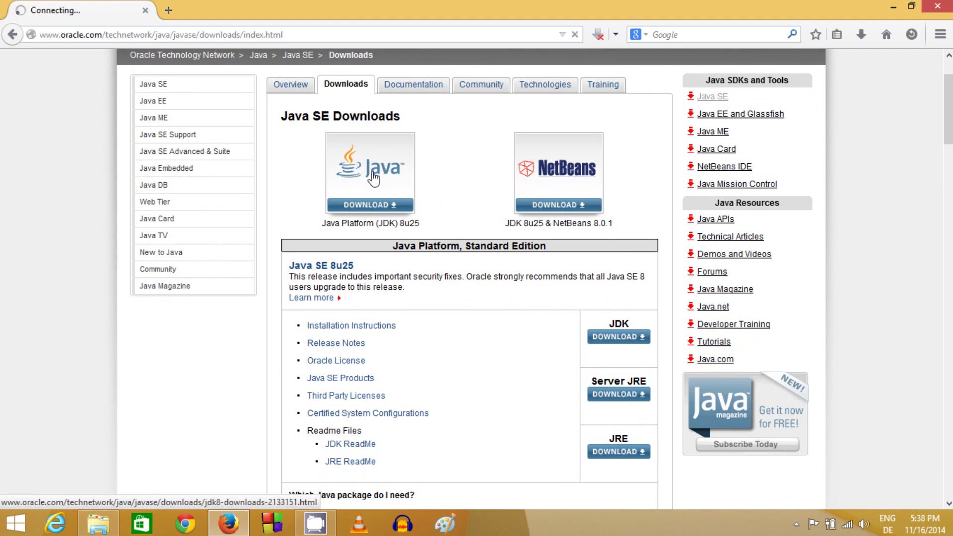
# - Scroll past the 'Looking for JDK 8 on ARM' heading to the JDK 8u25 download table
pyautogui.scroll(-4, 446, 265)
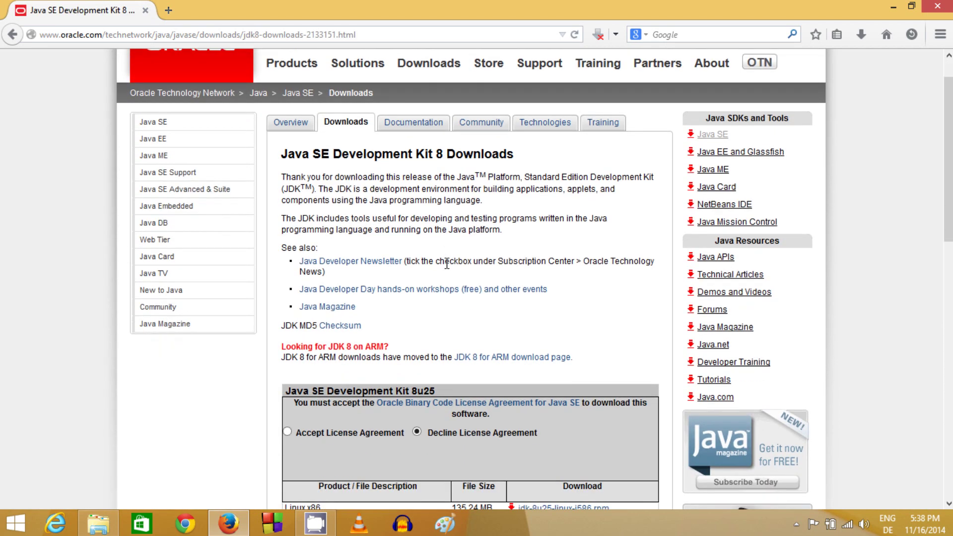
pyautogui.scroll(-4, 446, 268)
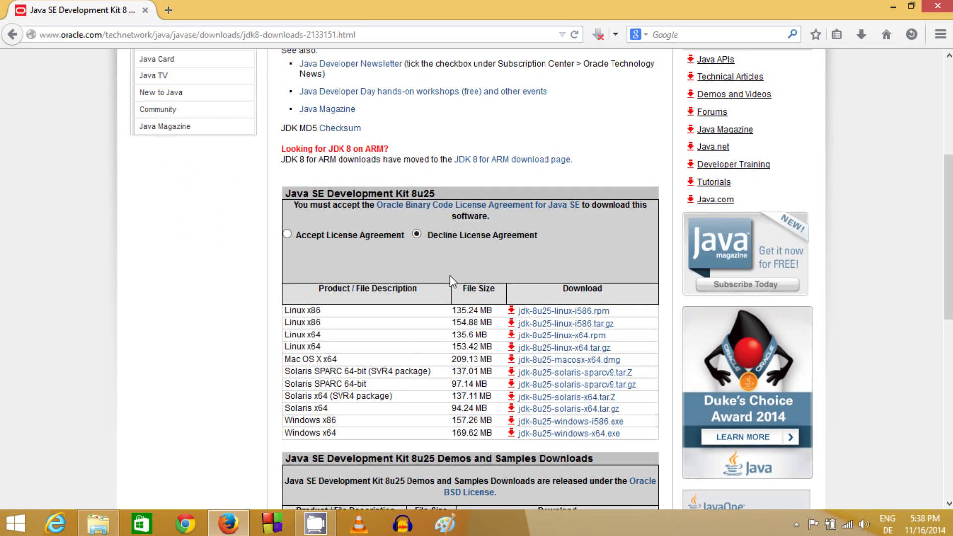
pyautogui.scroll(8, 450, 276)
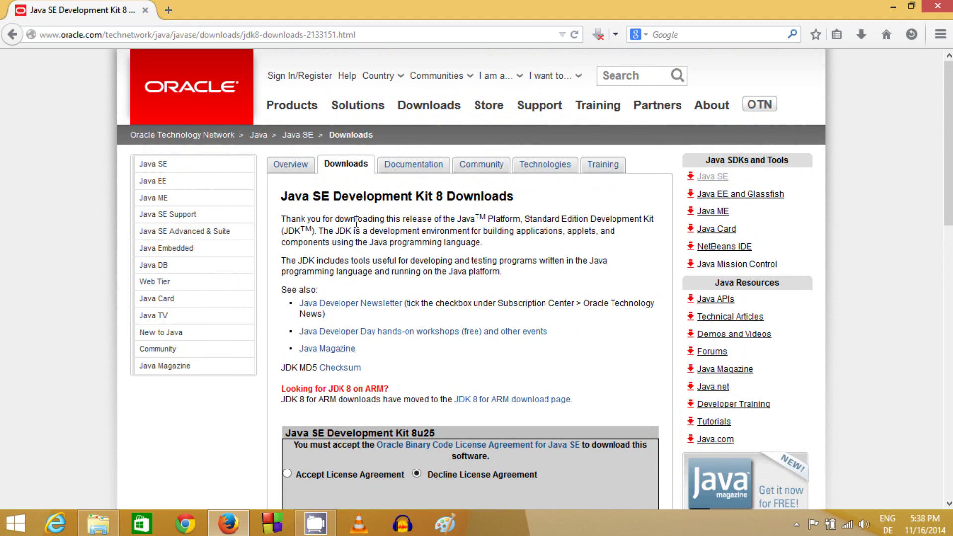
pyautogui.scroll(-1, 392, 267)
pyautogui.scroll(-4, 393, 269)
pyautogui.scroll(-2, 411, 293)
pyautogui.moveTo(282, 229); pyautogui.dragTo(387, 229)
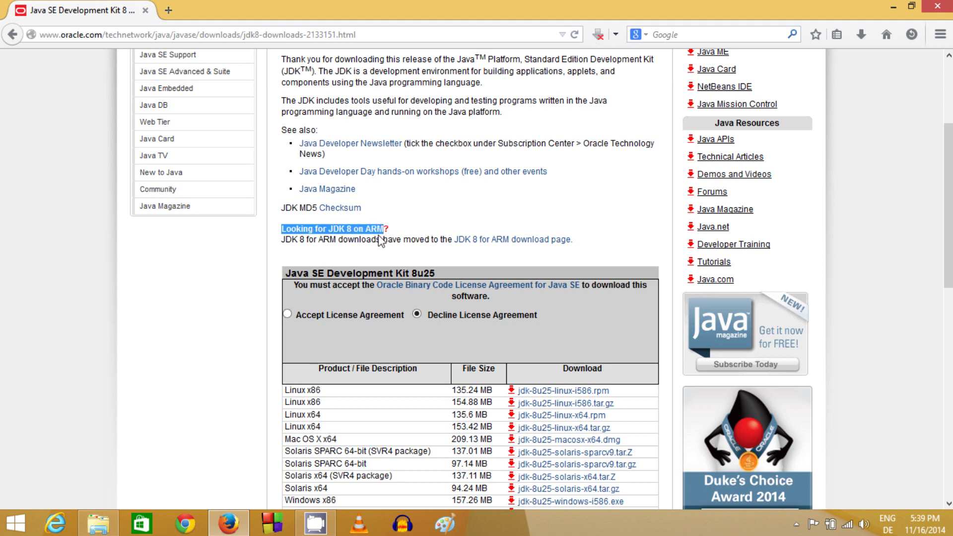
pyautogui.click(357, 257)
pyautogui.scroll(-3, 332, 279)
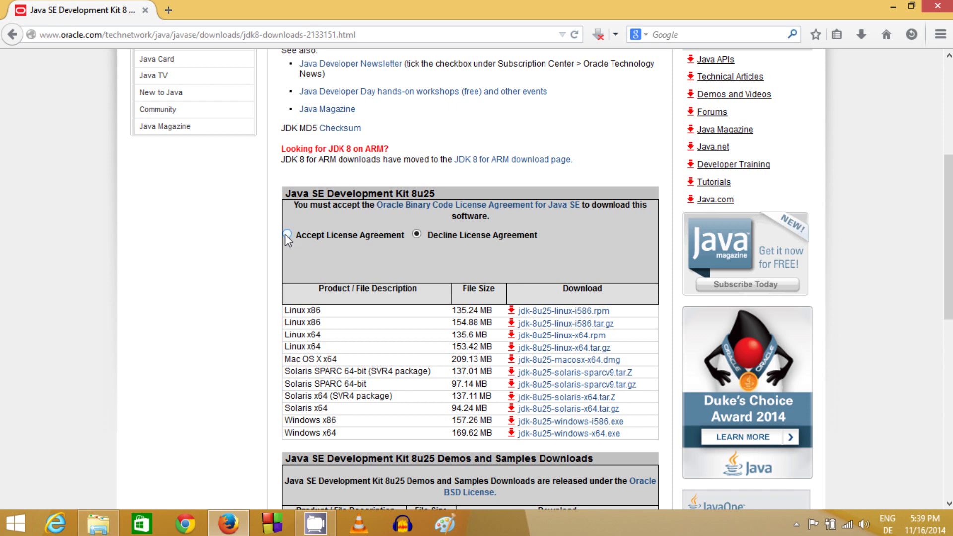
# - Accept the Oracle Binary Code License Agreement for JDK 8u25
pyautogui.click(287, 234)
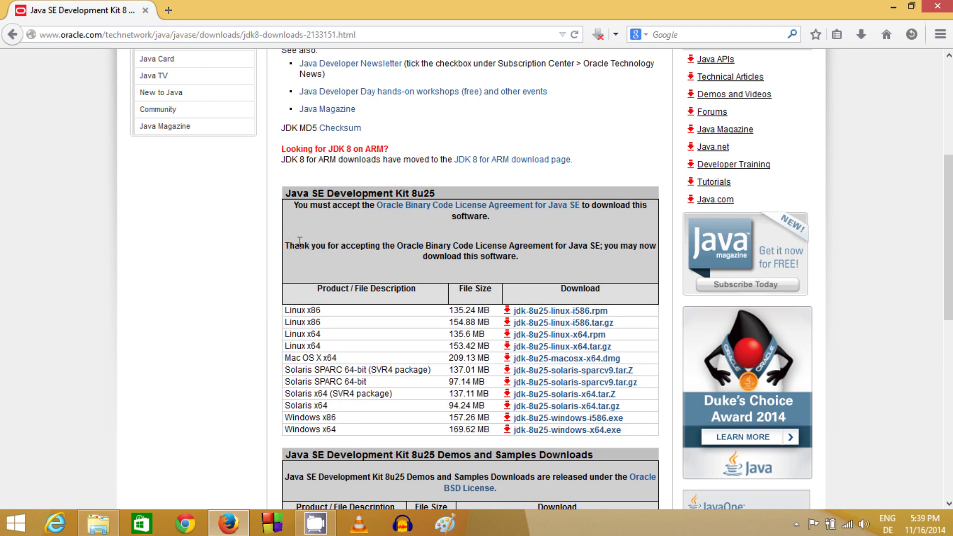
pyautogui.scroll(-1, 401, 304)
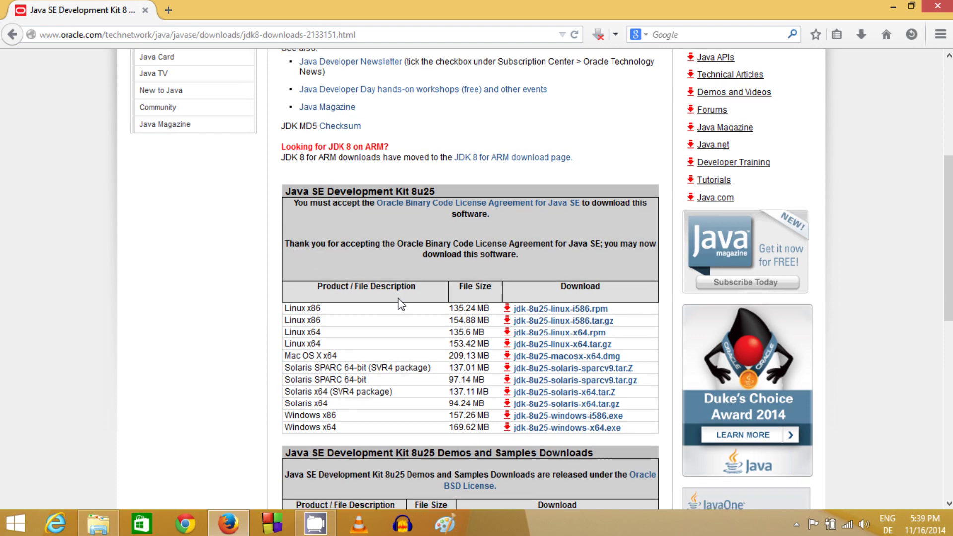
pyautogui.scroll(-2, 401, 305)
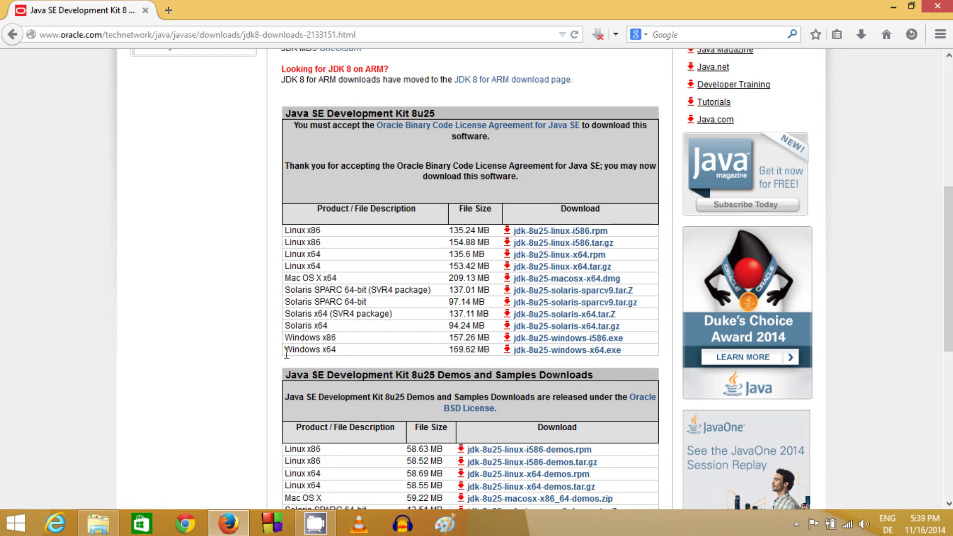
# - Pick out the Windows x64 row (jdk-8u25-windows-x64.exe, 169.62 MB) in the download table
pyautogui.moveTo(286, 353); pyautogui.dragTo(496, 358)
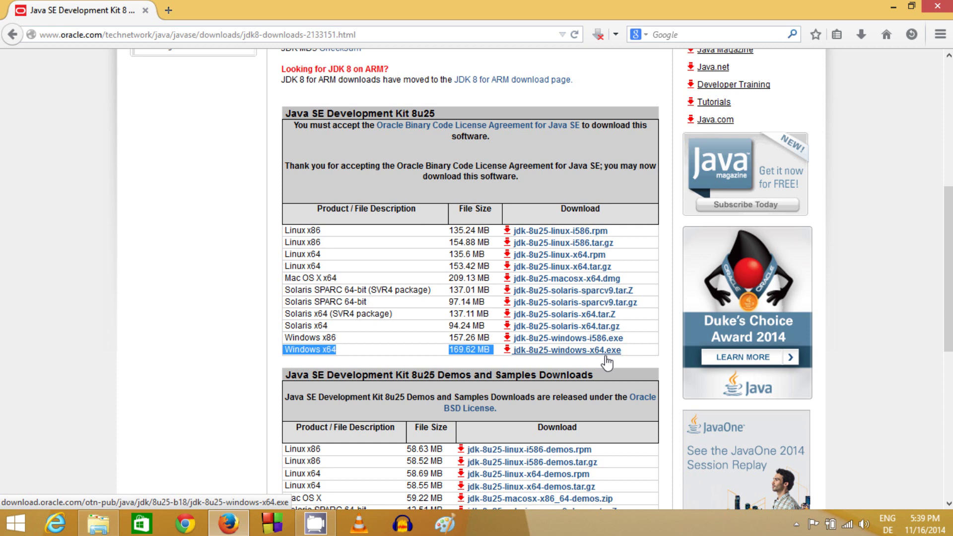
pyautogui.click(343, 337)
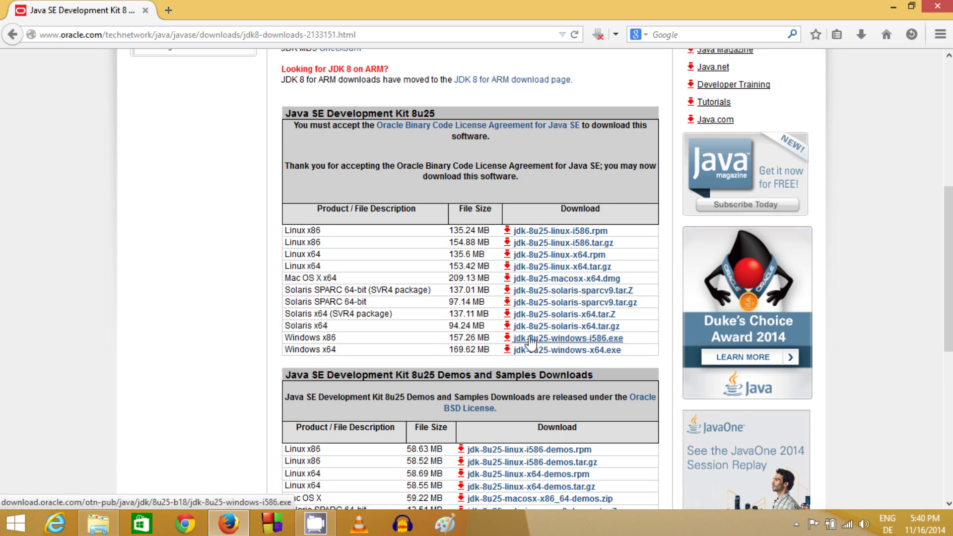
pyautogui.moveTo(336, 339)
pyautogui.mouseDown()
pyautogui.moveTo(287, 337)
pyautogui.moveTo(341, 343)
pyautogui.mouseUp()
pyautogui.click(287, 336)
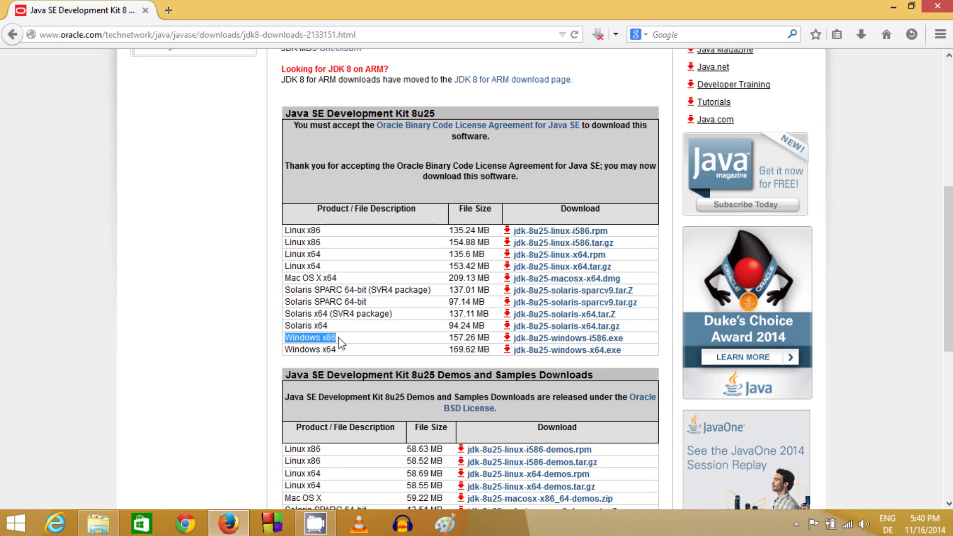
pyautogui.moveTo(338, 350); pyautogui.dragTo(288, 348)
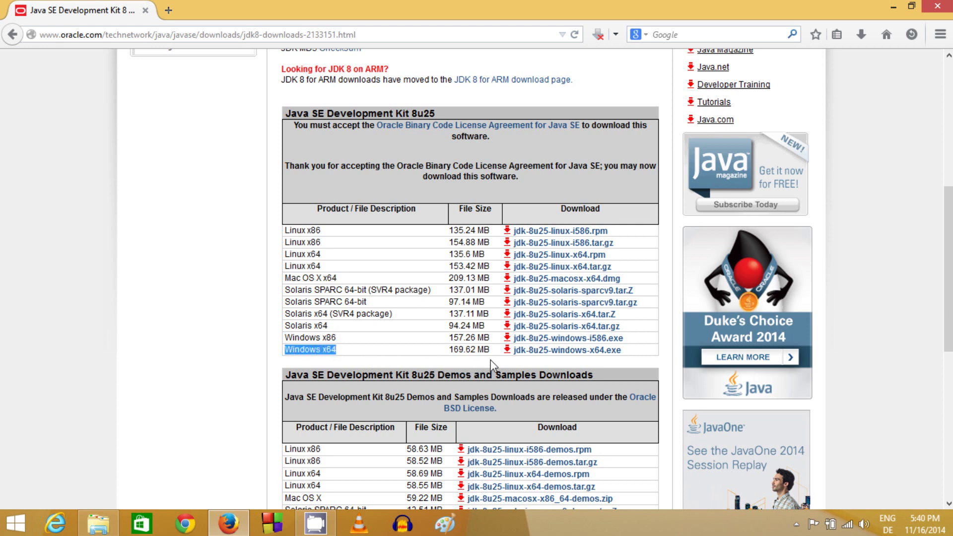
# - Save jdk-8u25-windows-x64.exe to disk and check it completed in the Downloads list
pyautogui.click(555, 352)
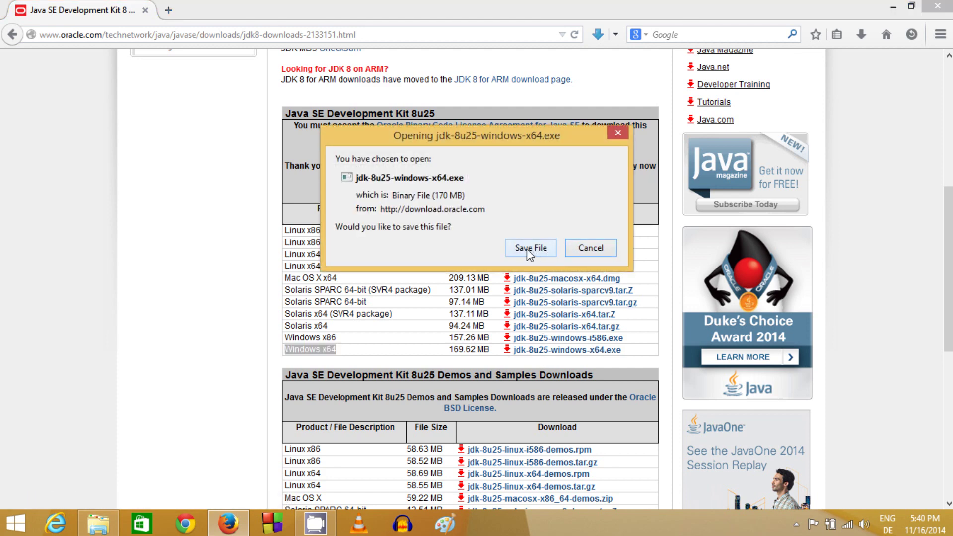
pyautogui.click(526, 247)
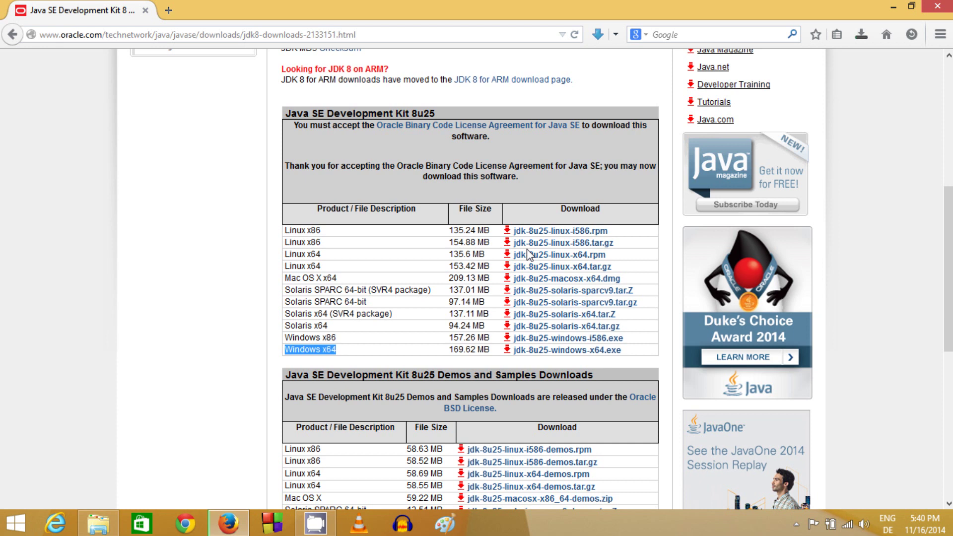
pyautogui.click(863, 36)
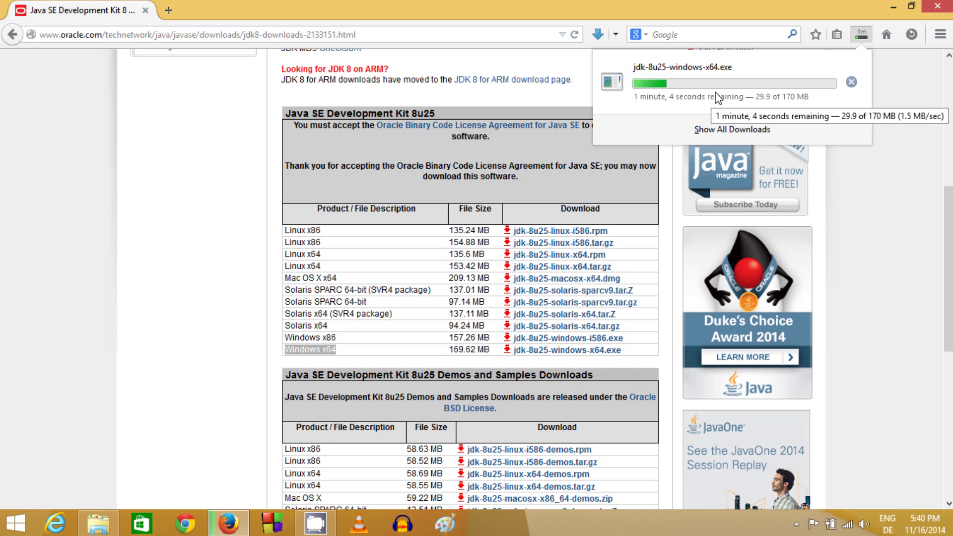
pyautogui.click(527, 531)
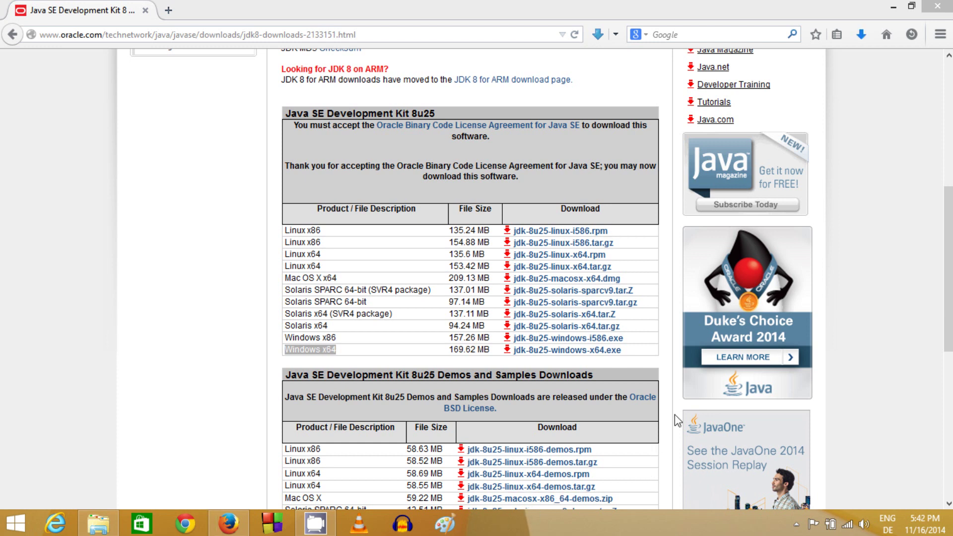
pyautogui.click(862, 35)
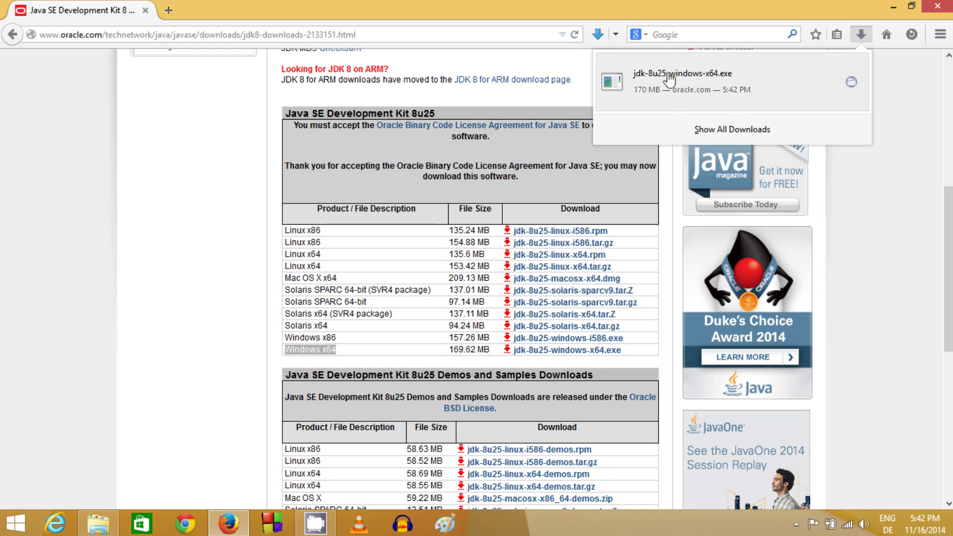
# - Run the JDK 8u25 installer and start installation with default features to C:\Program Files\Java\jdk1.8.0_25\
pyautogui.click(689, 85)
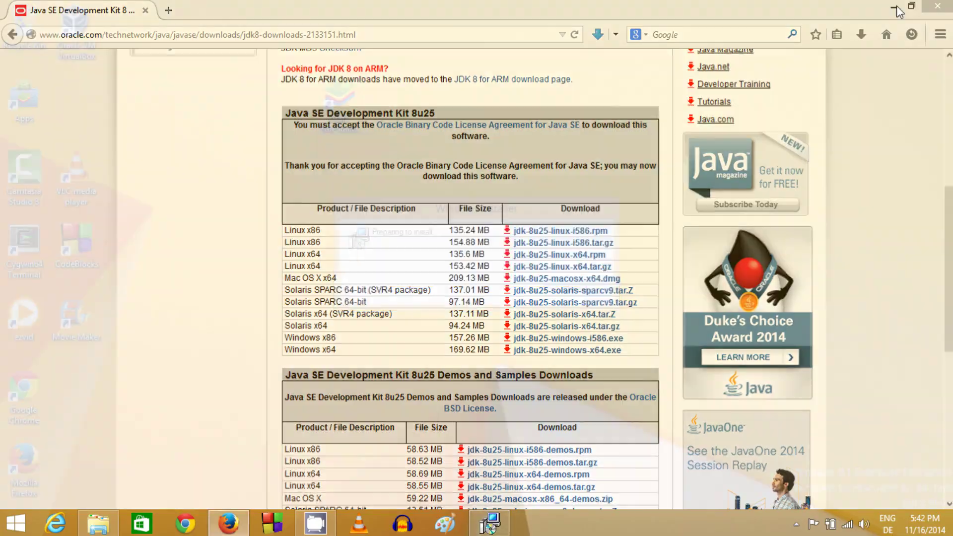
pyautogui.click(895, 6)
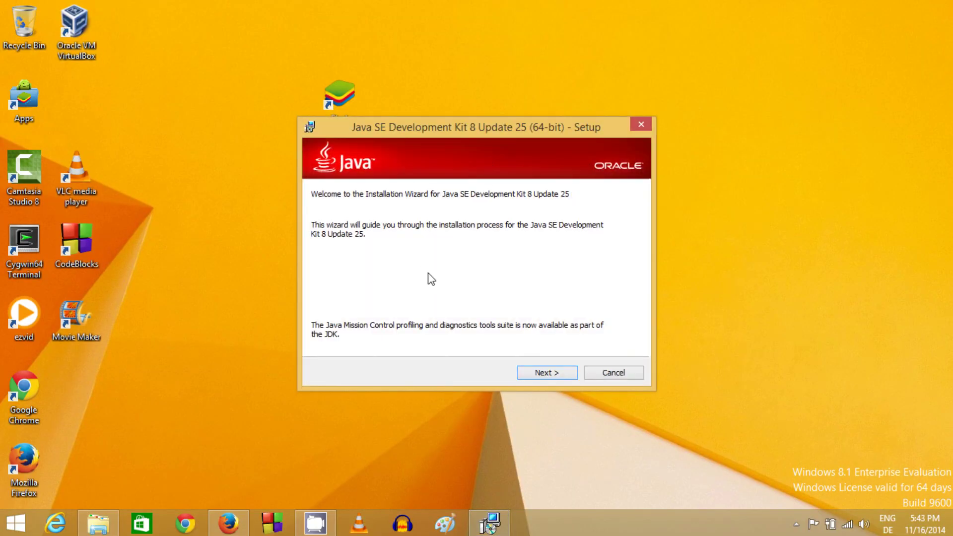
pyautogui.moveTo(462, 128); pyautogui.dragTo(459, 84)
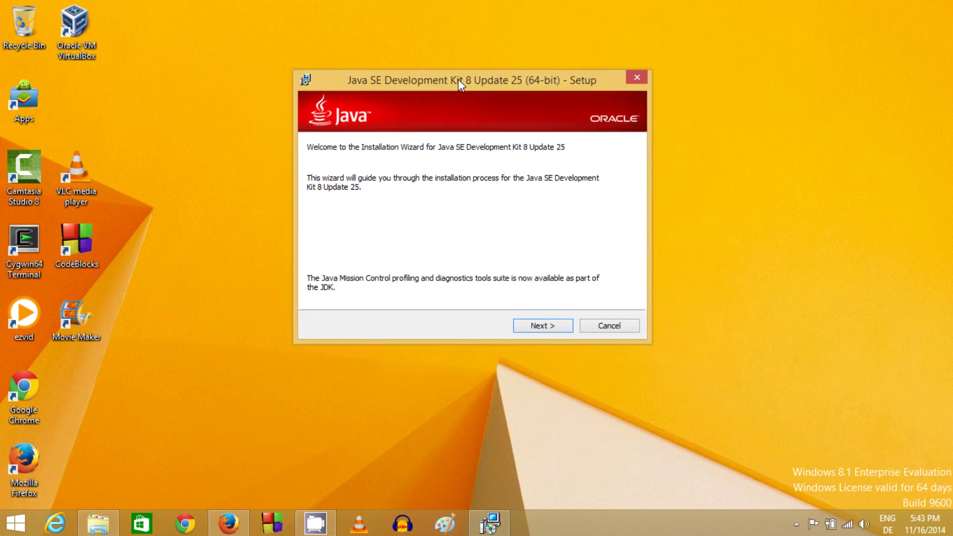
pyautogui.click(524, 326)
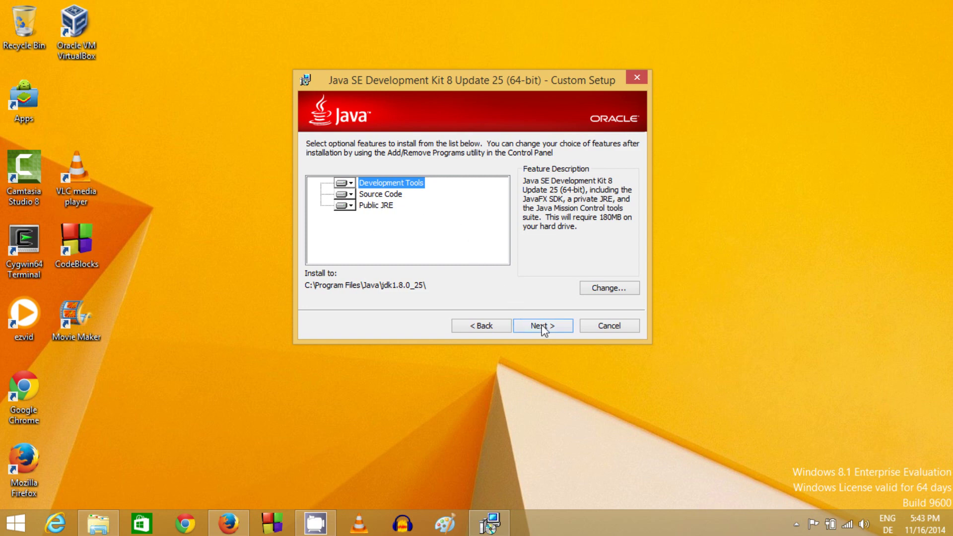
pyautogui.click(536, 326)
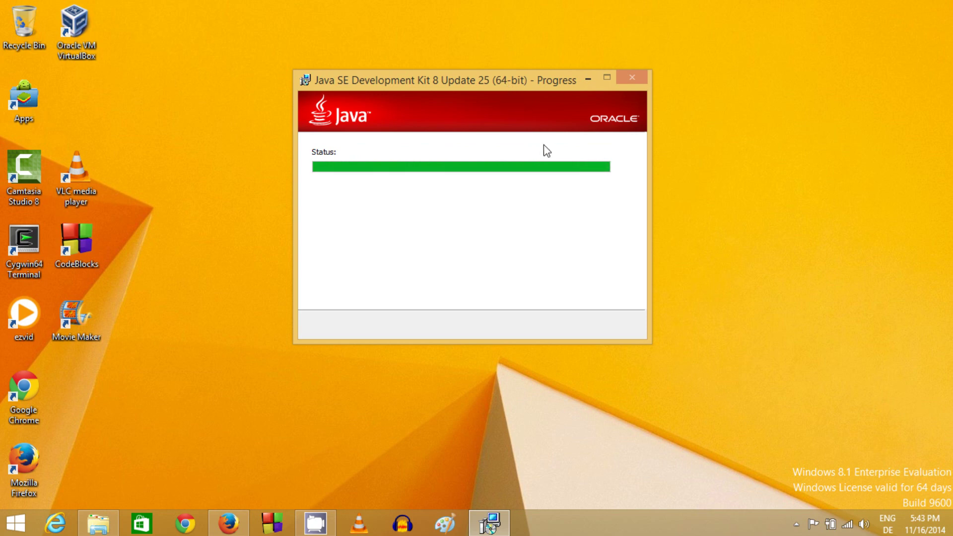
# - Search for 'system' to view the Control Panel System page, then close it
pyautogui.moveTo(924, 273)
pyautogui.click(926, 140)
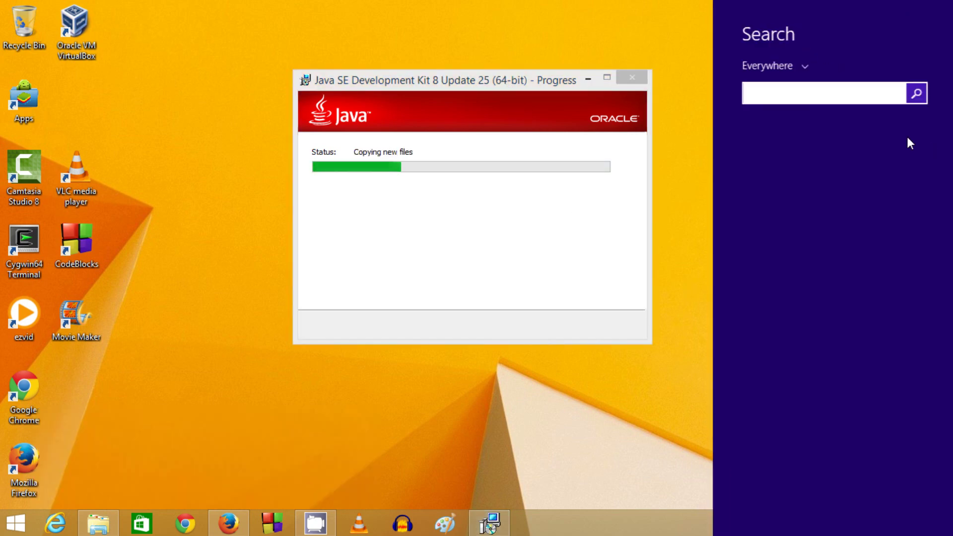
pyautogui.write('sy')
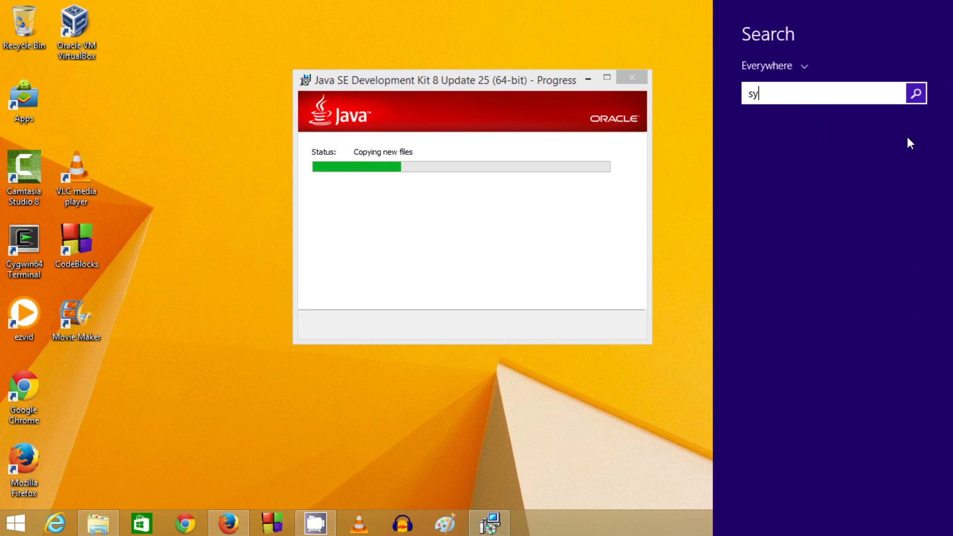
pyautogui.write('stem')
pyautogui.press('BackSpace')
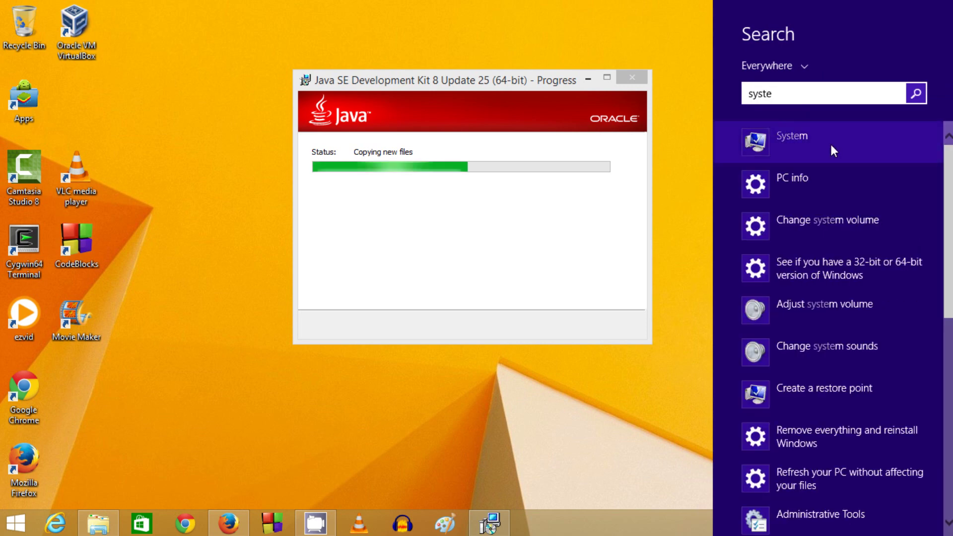
pyautogui.click(832, 147)
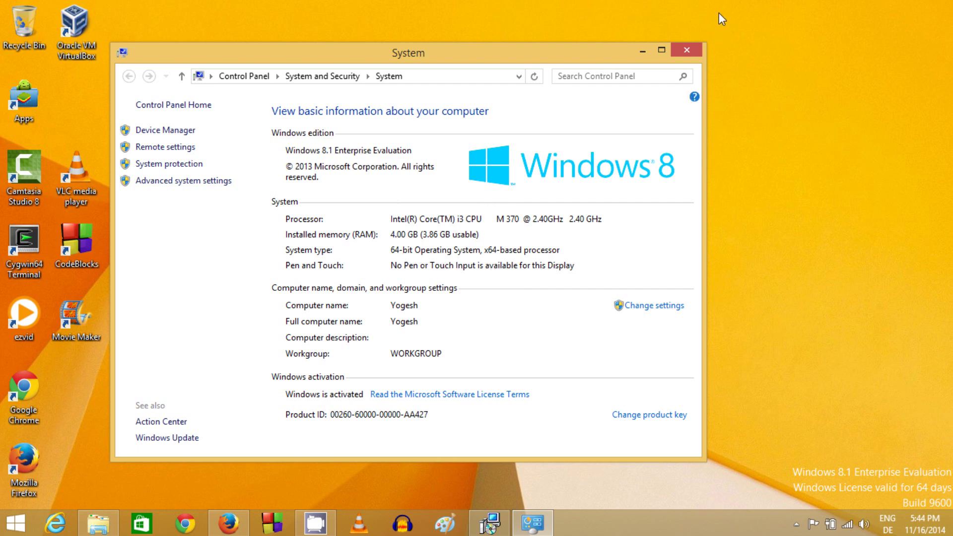
pyautogui.click(692, 50)
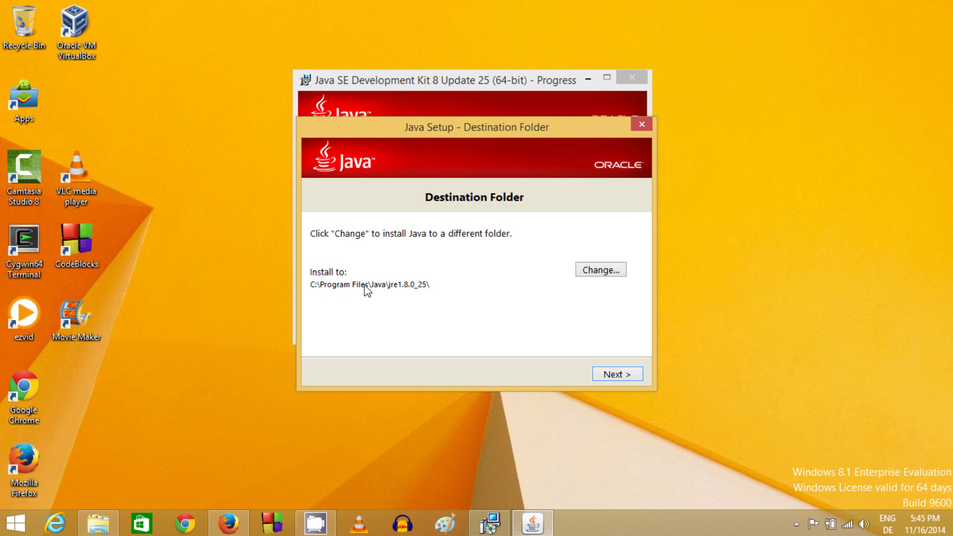
# - Accept the default JRE folder C:\Program Files\Java\jre1.8.0_25\ and finish installing
pyautogui.click(606, 376)
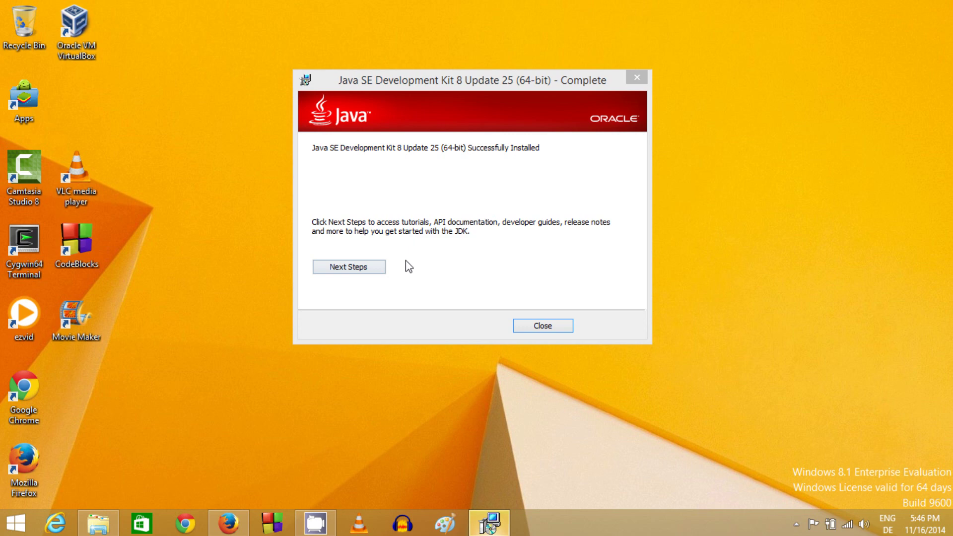
# - Open the Java SE 8 documentation in Firefox via Next Steps, then close the installer
pyautogui.click(368, 275)
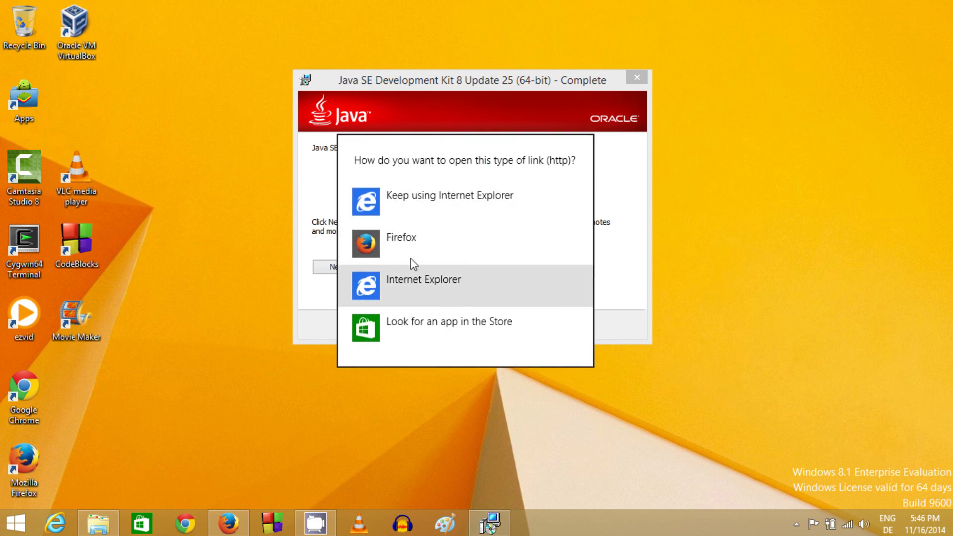
pyautogui.click(408, 246)
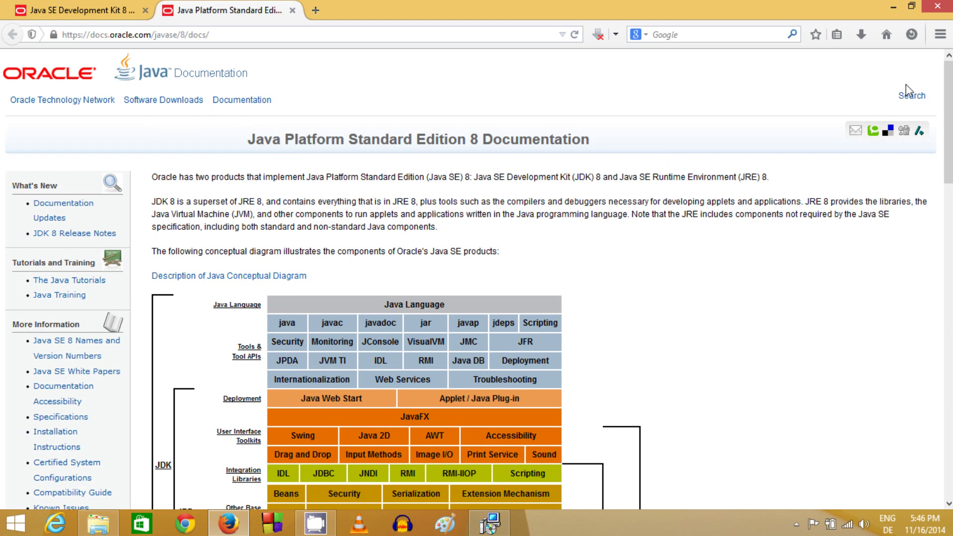
pyautogui.click(892, 7)
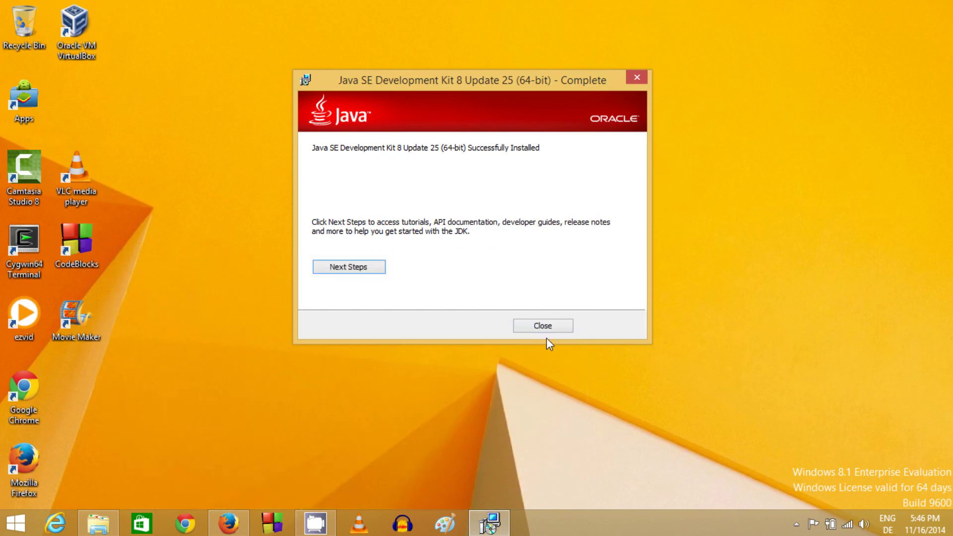
pyautogui.click(533, 326)
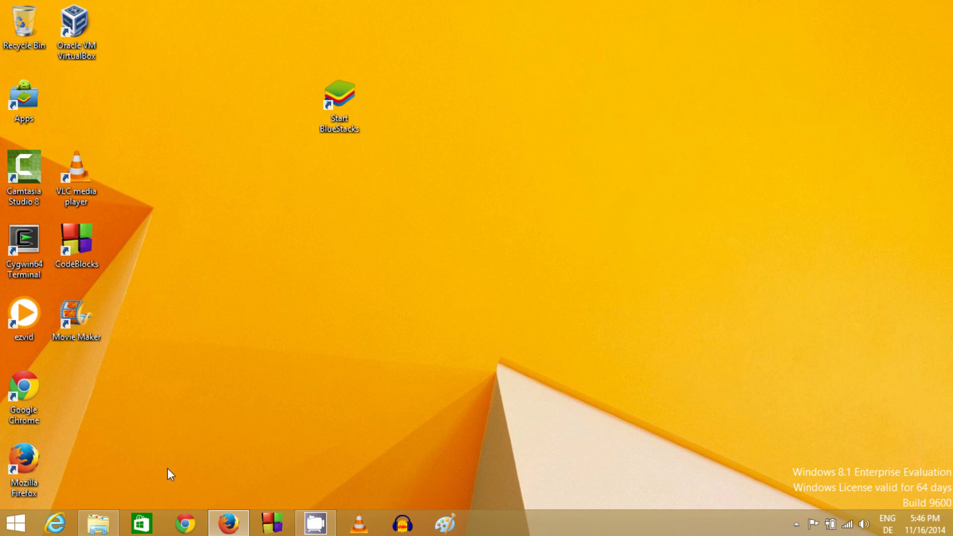
# - Browse to C:\Program Files\Java and select the jdk1.8.0_25 folder
pyautogui.click(101, 529)
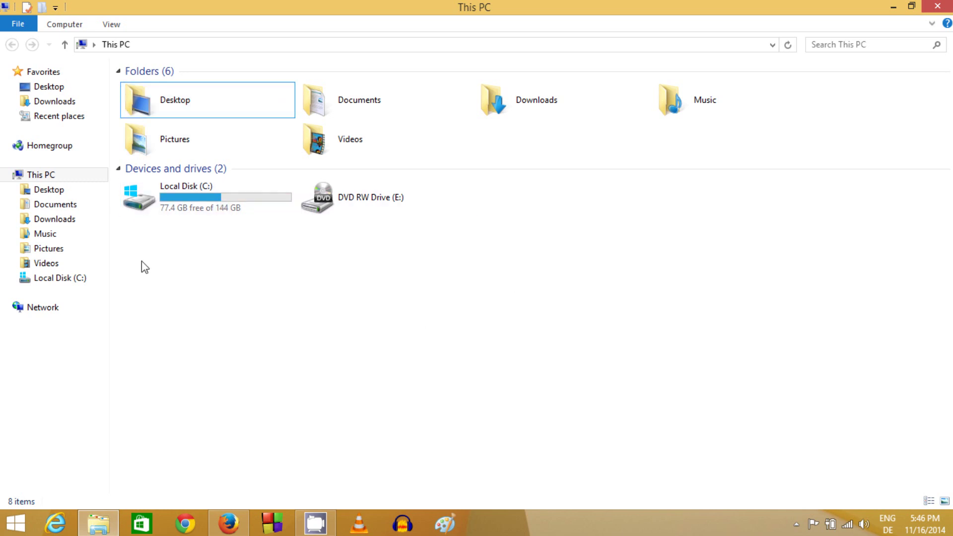
pyautogui.click(75, 281)
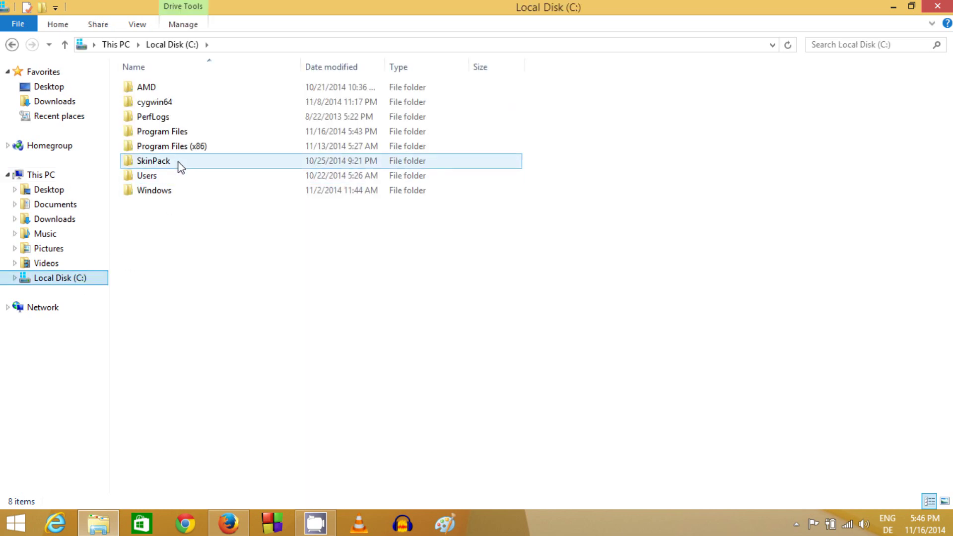
pyautogui.doubleClick(177, 132)
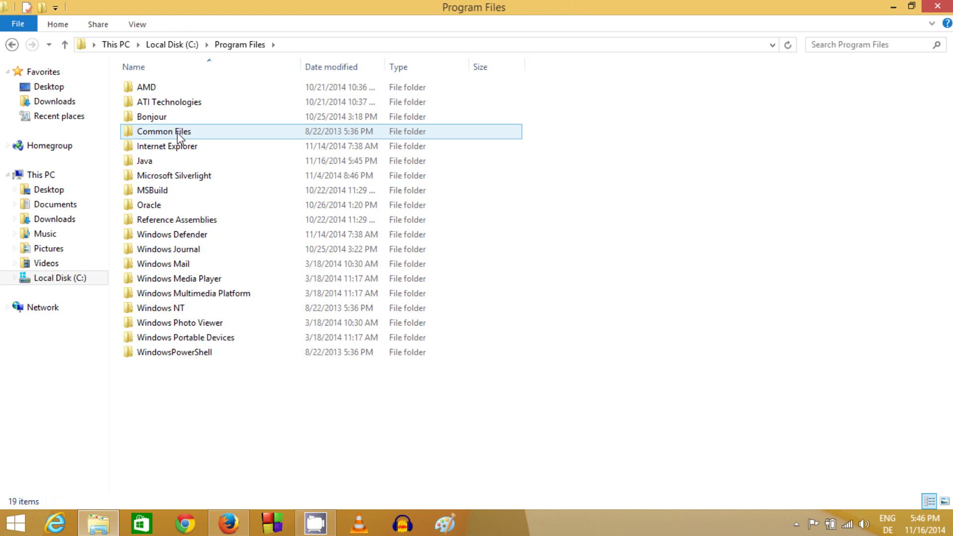
pyautogui.click(148, 160)
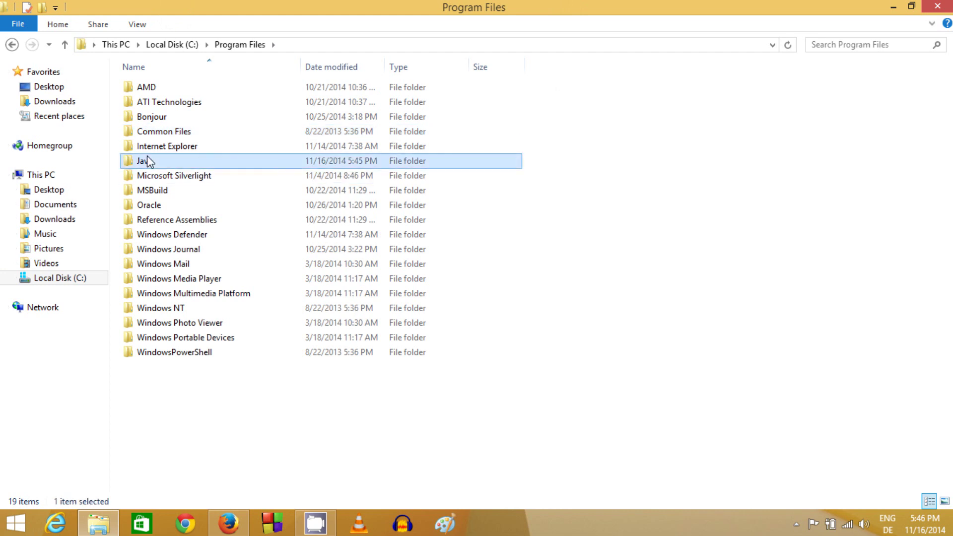
pyautogui.doubleClick(160, 162)
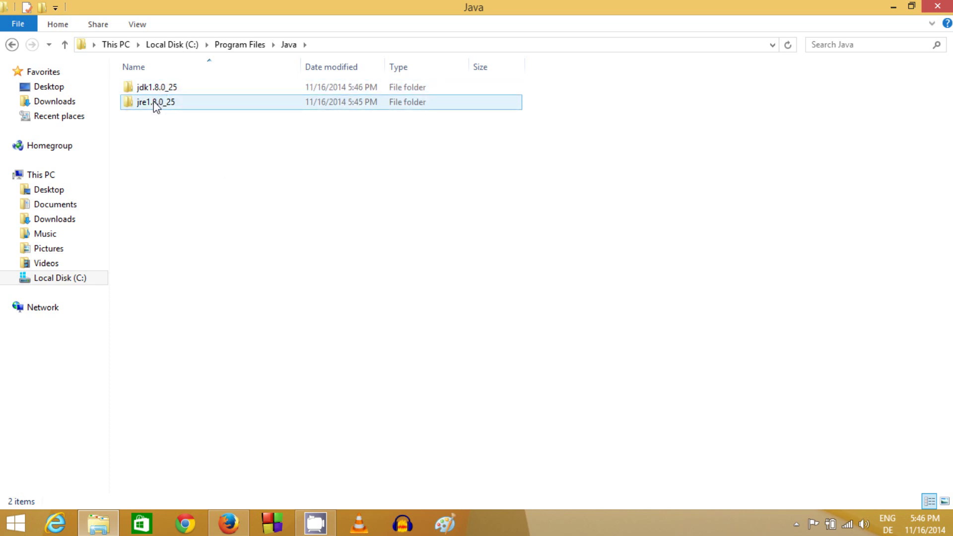
pyautogui.moveTo(159, 108)
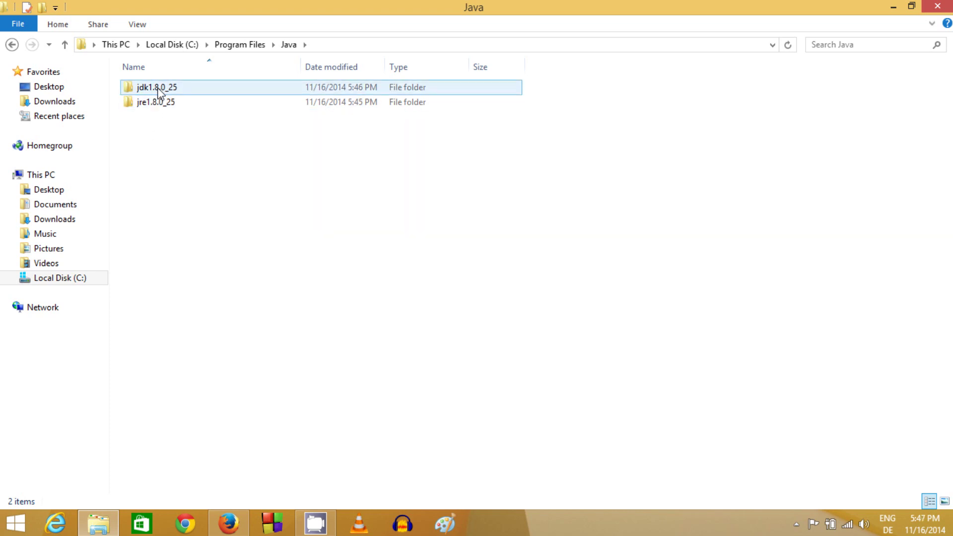
pyautogui.moveTo(159, 92)
pyautogui.click(159, 87)
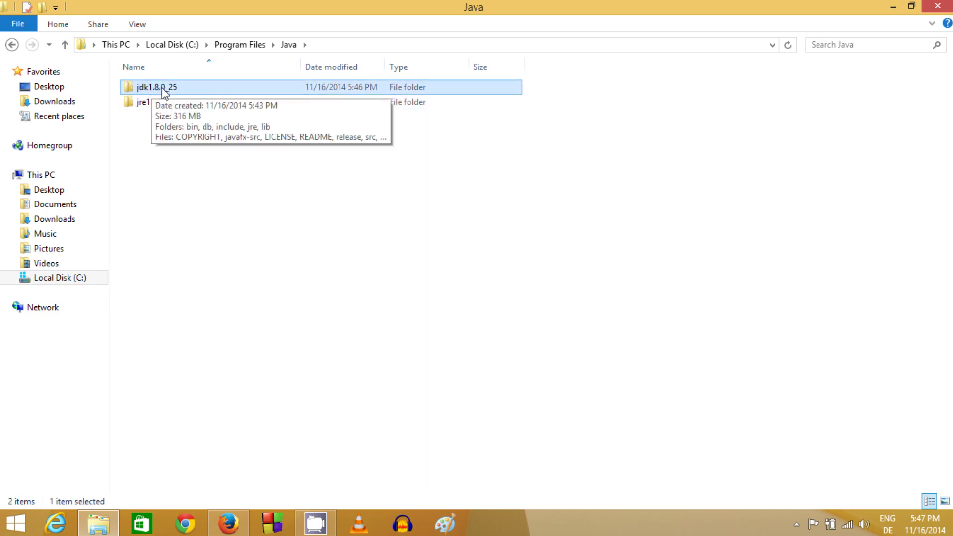
# - Rename the jdk1.8.0_25 folder to jdk8
pyautogui.rightClick(162, 87)
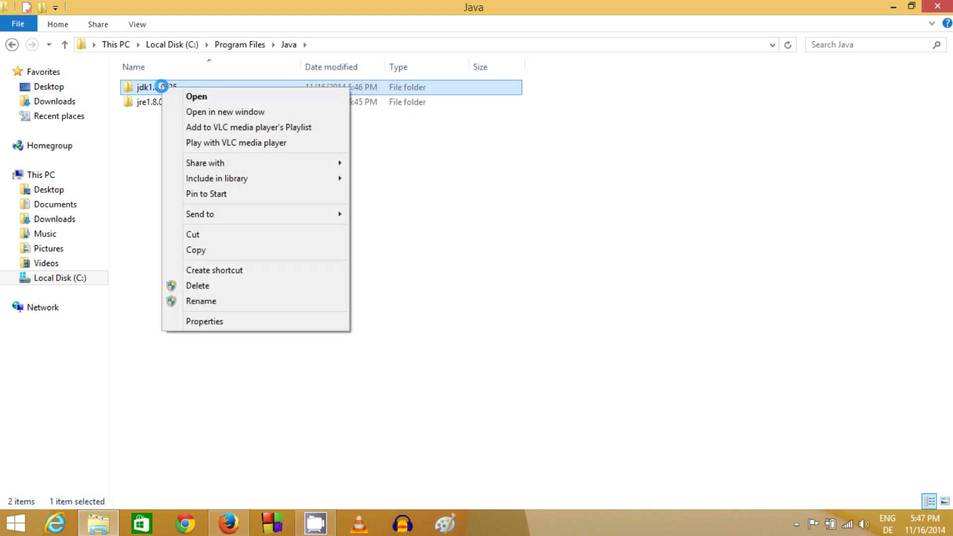
pyautogui.click(495, 289)
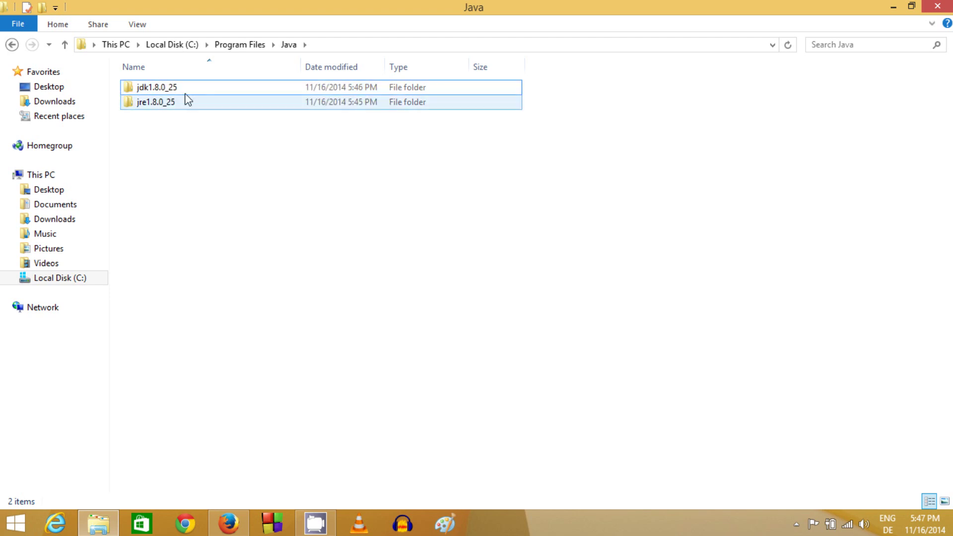
pyautogui.rightClick(169, 88)
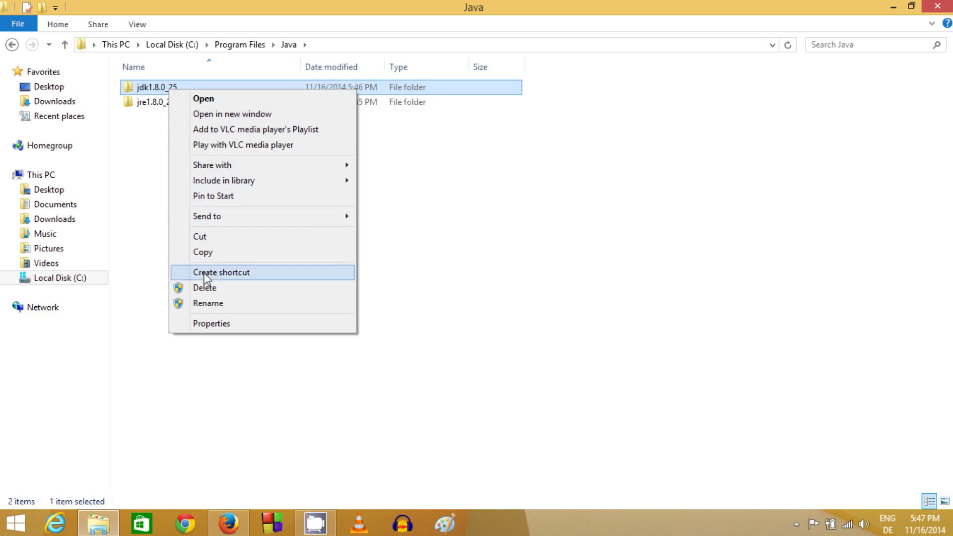
pyautogui.click(208, 304)
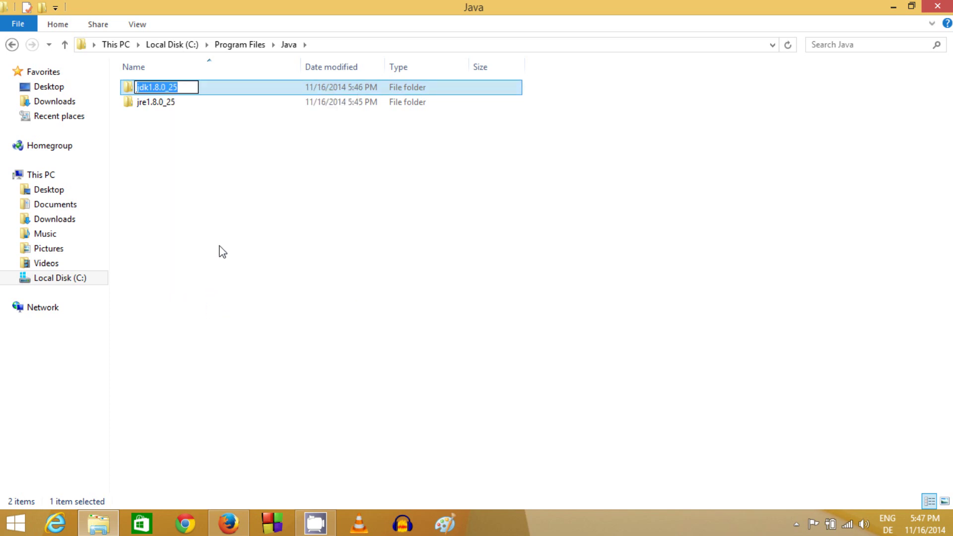
pyautogui.press('End')
pyautogui.press('BackSpace')
pyautogui.press('BackSpace')
pyautogui.press('BackSpace')
pyautogui.press('BackSpace')
pyautogui.press('BackSpace')
pyautogui.press('BackSpace')
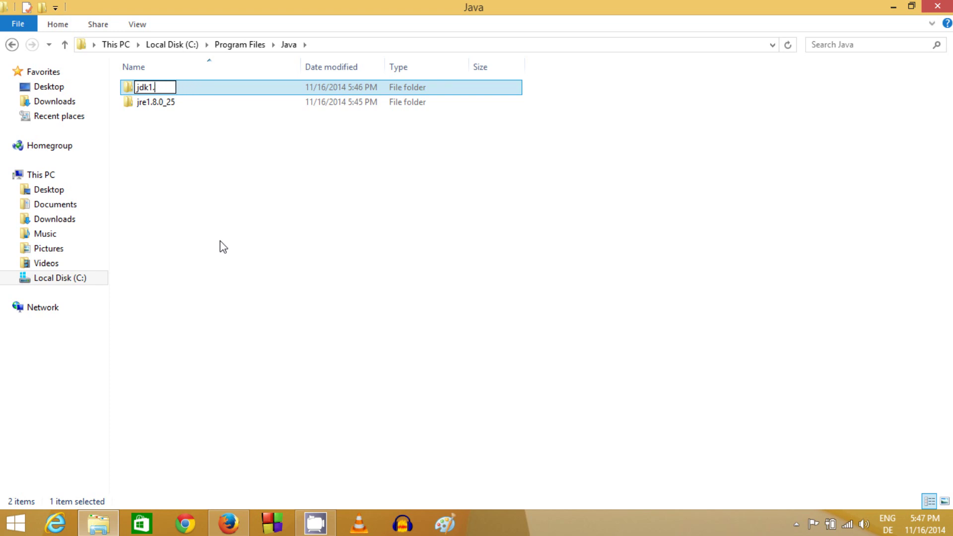
pyautogui.press('BackSpace')
pyautogui.write('8')
pyautogui.press('Return')
pyautogui.click(179, 142)
# - Rename the jre1.8.0_25 folder to jre8
pyautogui.click(157, 103)
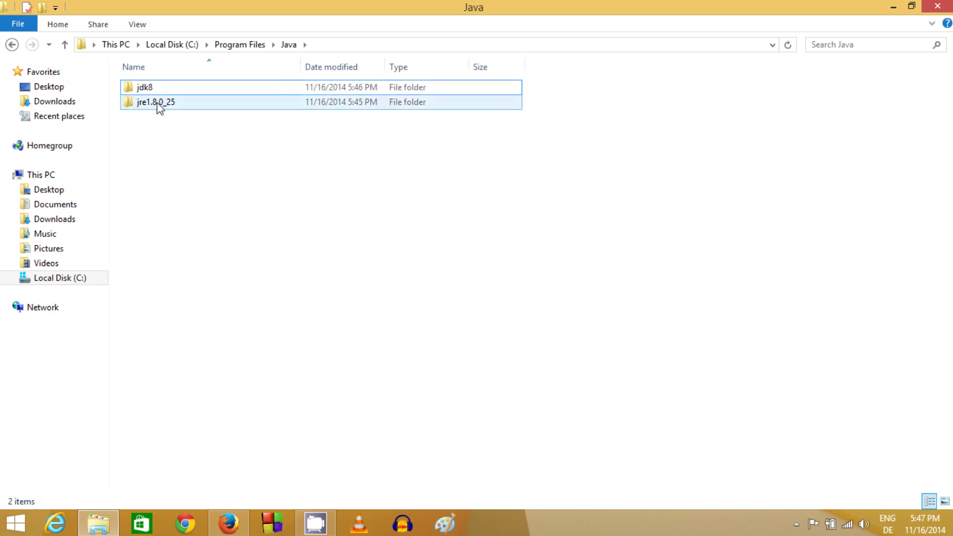
pyautogui.rightClick(157, 103)
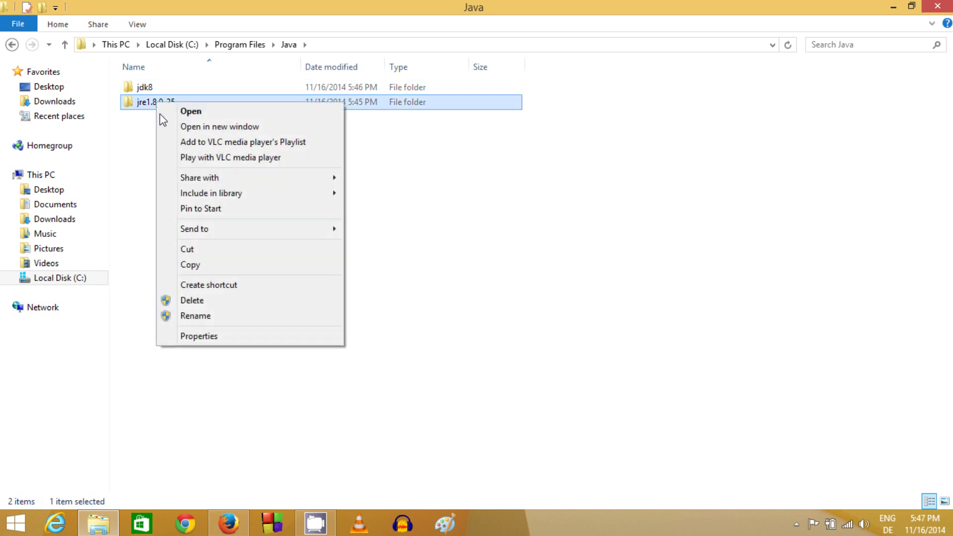
pyautogui.click(200, 314)
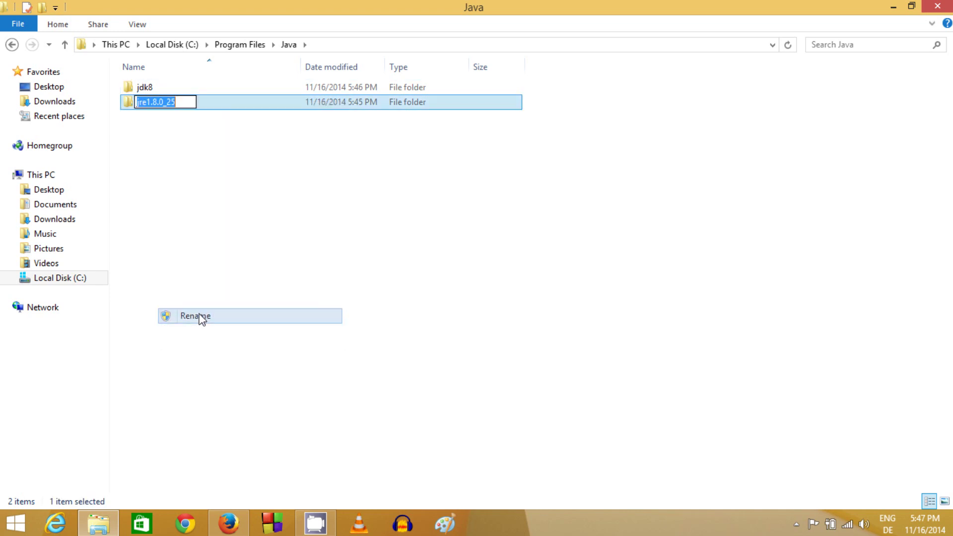
pyautogui.click(189, 102)
pyautogui.press('BackSpace')
pyautogui.press('BackSpace')
pyautogui.press('BackSpace')
pyautogui.press('BackSpace')
pyautogui.press('BackSpace')
pyautogui.press('BackSpace')
pyautogui.press('BackSpace')
pyautogui.press('BackSpace')
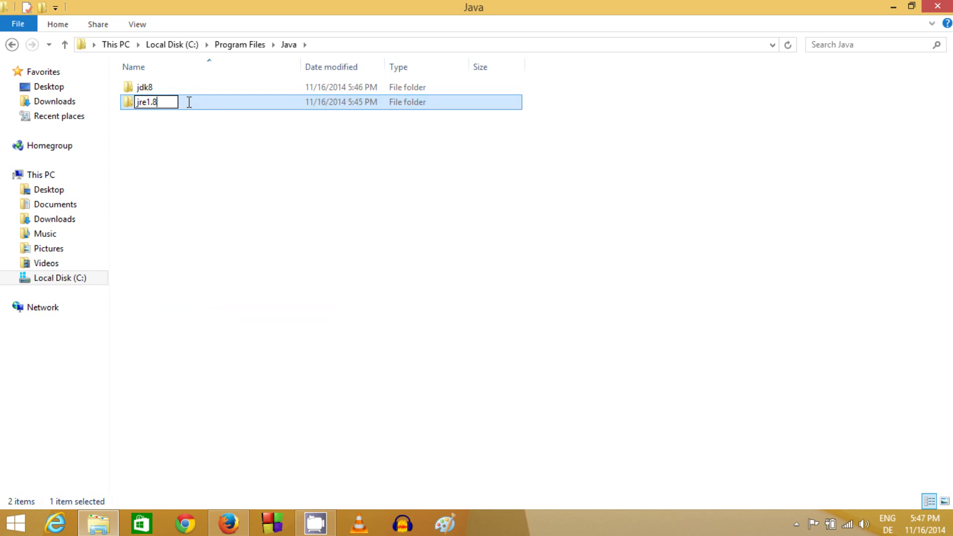
pyautogui.write('8')
pyautogui.press('Return')
pyautogui.click(144, 89)
# - Open the bin folder inside jdk8 to view the Java tools
pyautogui.doubleClick(151, 91)
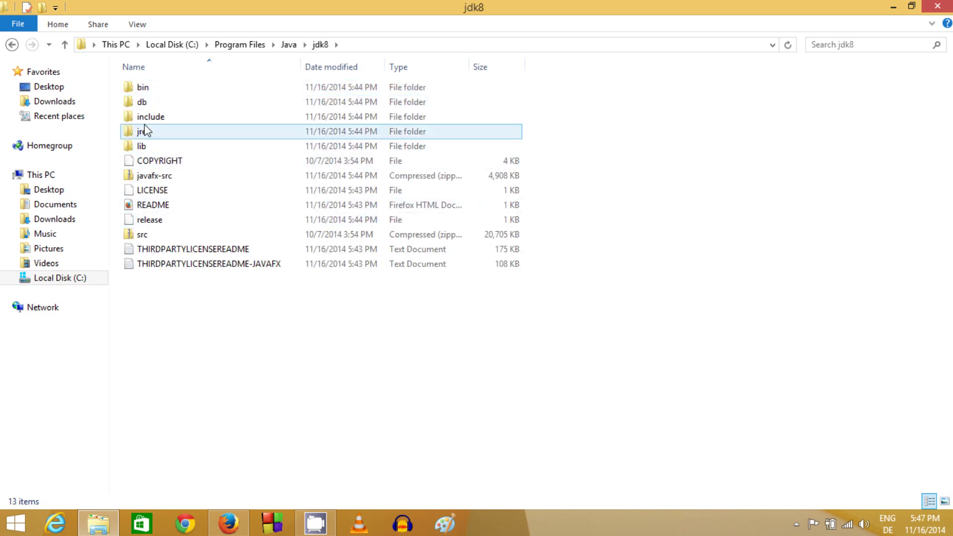
pyautogui.doubleClick(145, 88)
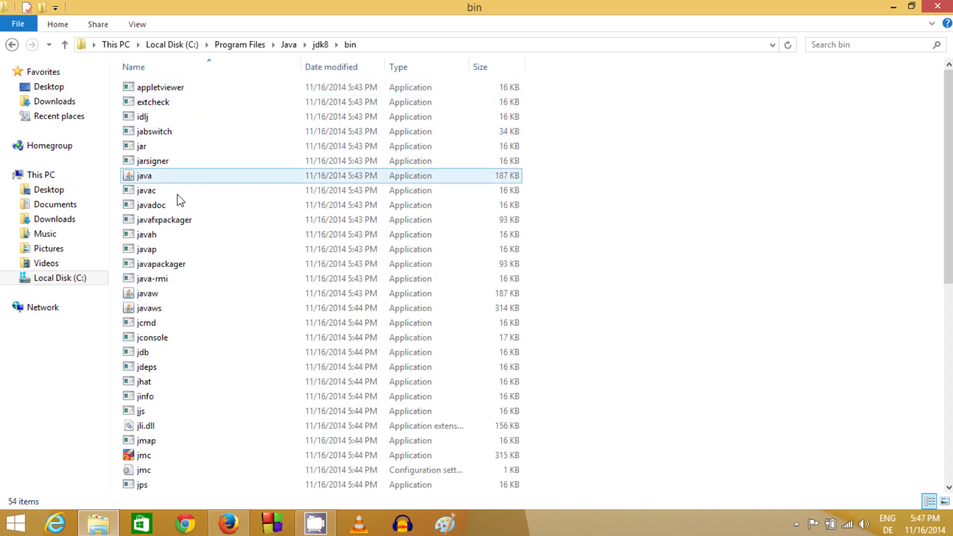
pyautogui.scroll(-2, 186, 323)
pyautogui.scroll(2, 195, 376)
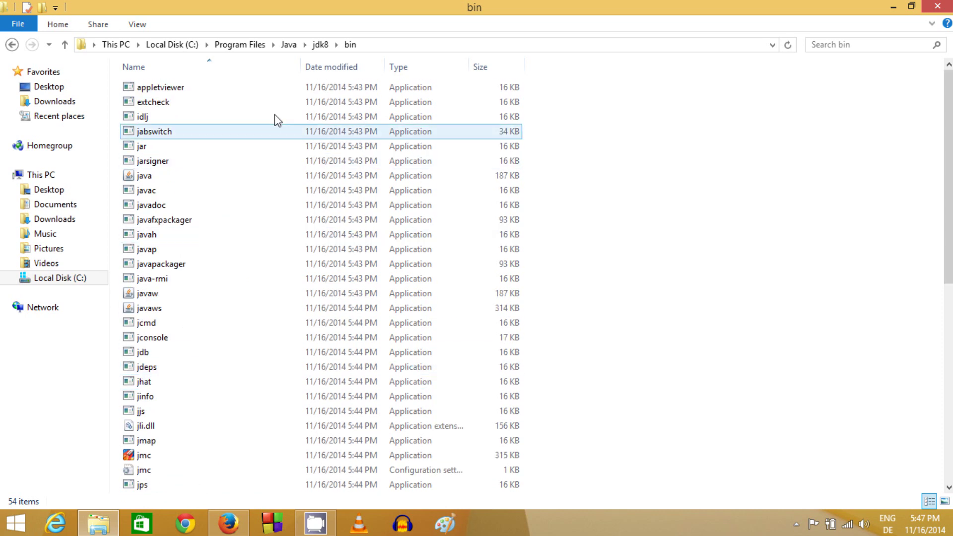
pyautogui.click(182, 161)
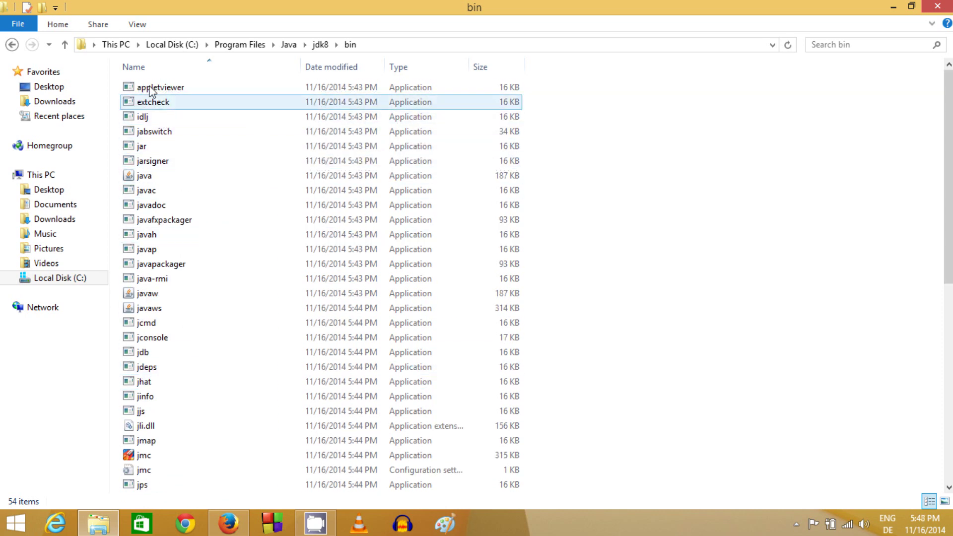
pyautogui.click(224, 114)
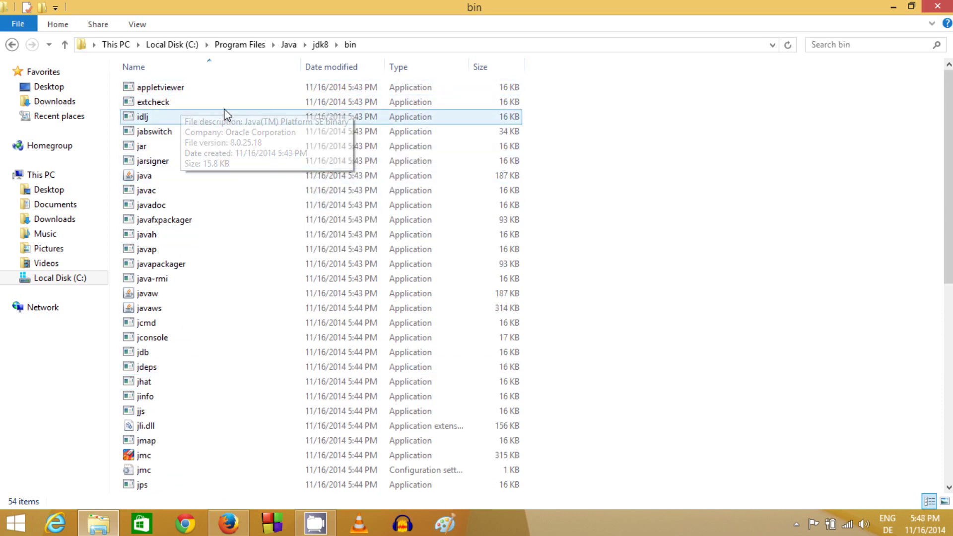
# - Select the full path C:\Program Files\Java\jdk8\bin in the address bar
pyautogui.click(383, 46)
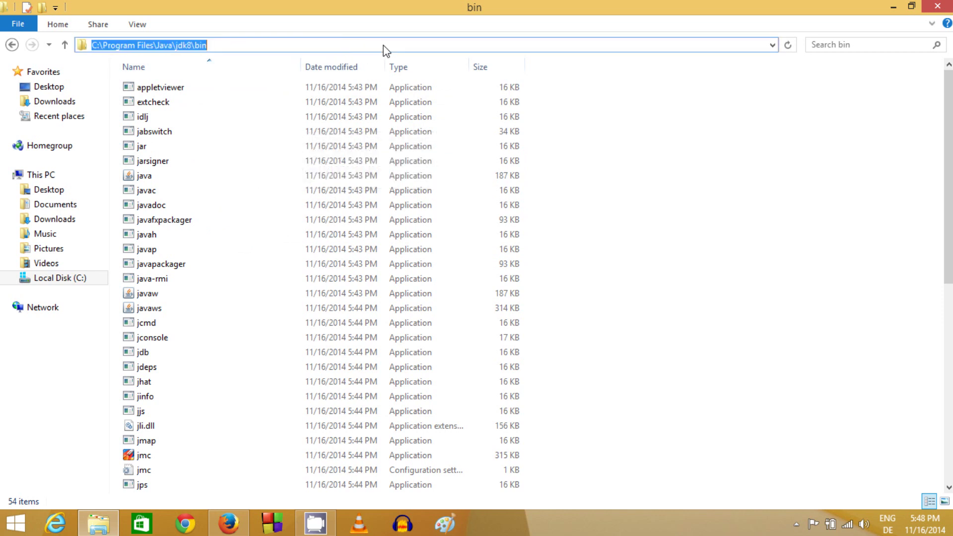
pyautogui.click(217, 46)
pyautogui.hotkey('ctrl', 'a')
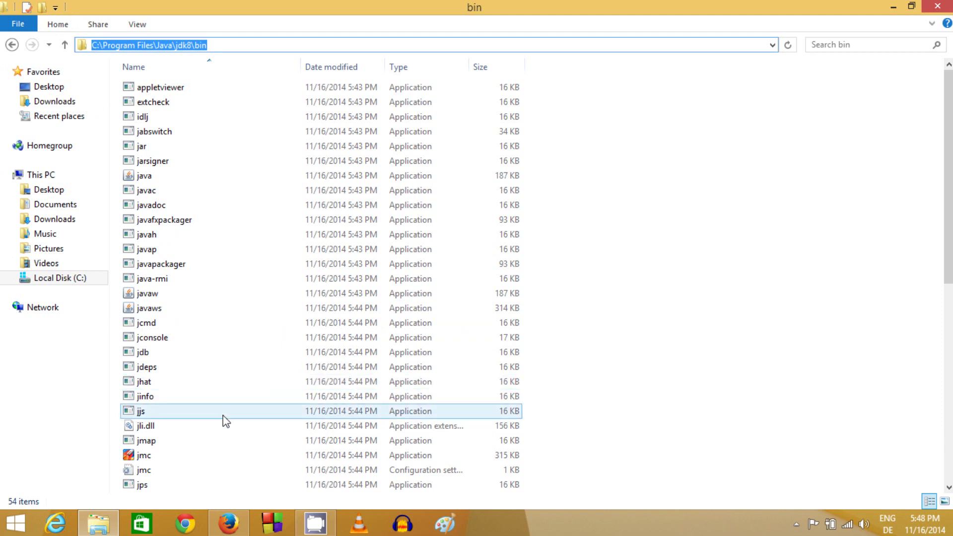
# - Search Windows for 'sy' and open the System result
pyautogui.moveTo(951, 5)
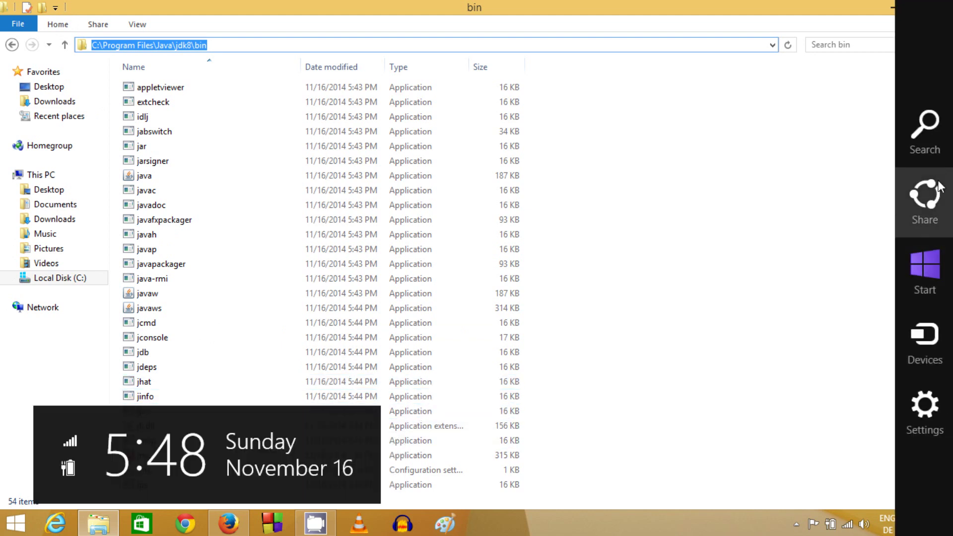
pyautogui.click(927, 135)
pyautogui.write('sy')
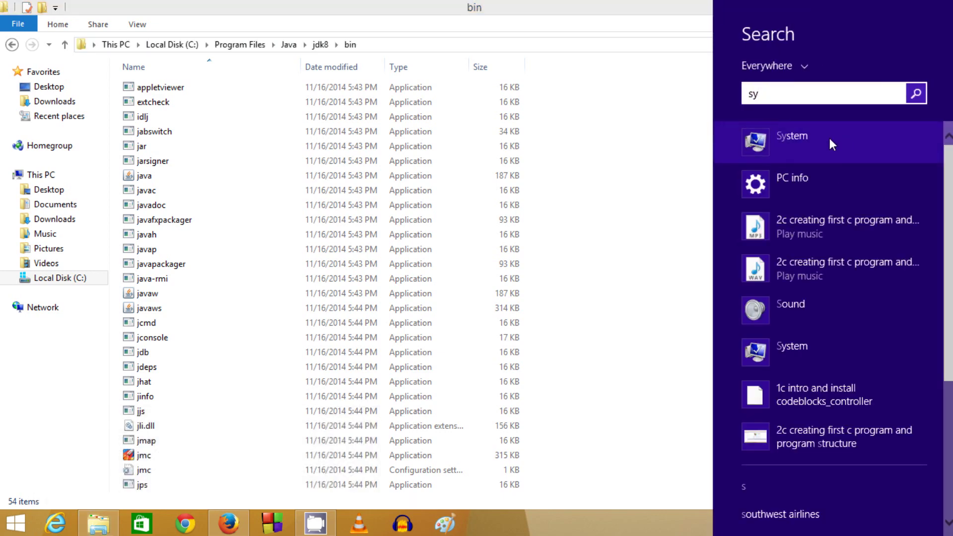
pyautogui.click(829, 140)
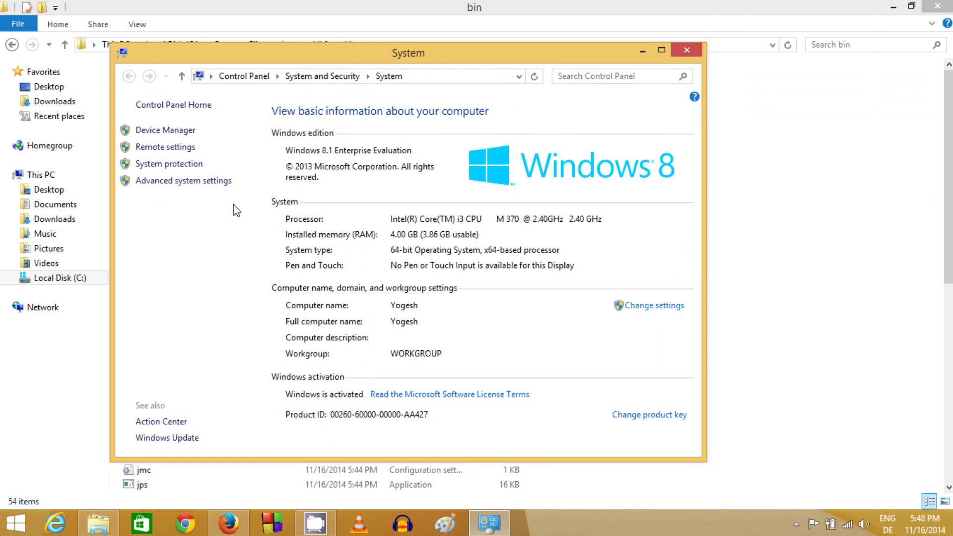
# - Go through Advanced system settings and Environment Variables to edit the system Path variable
pyautogui.click(169, 184)
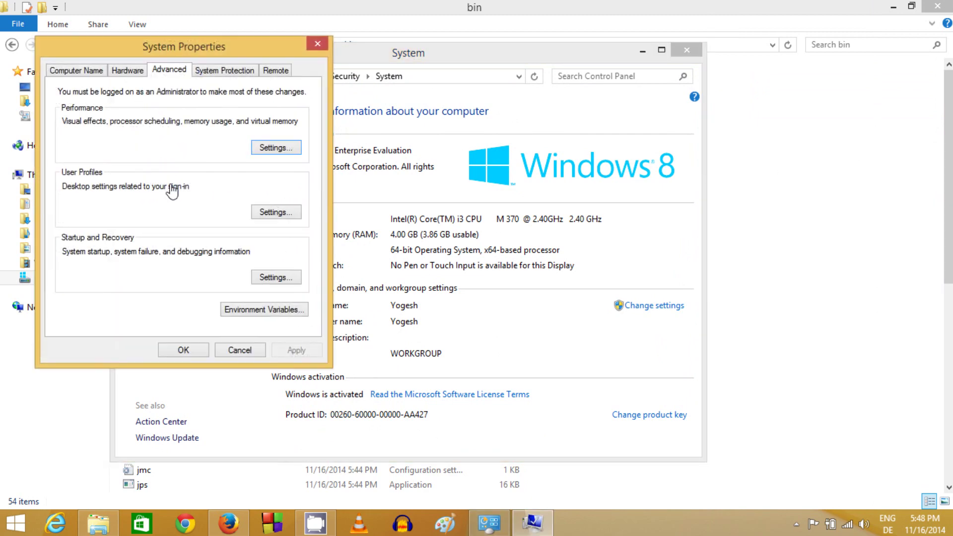
pyautogui.click(245, 313)
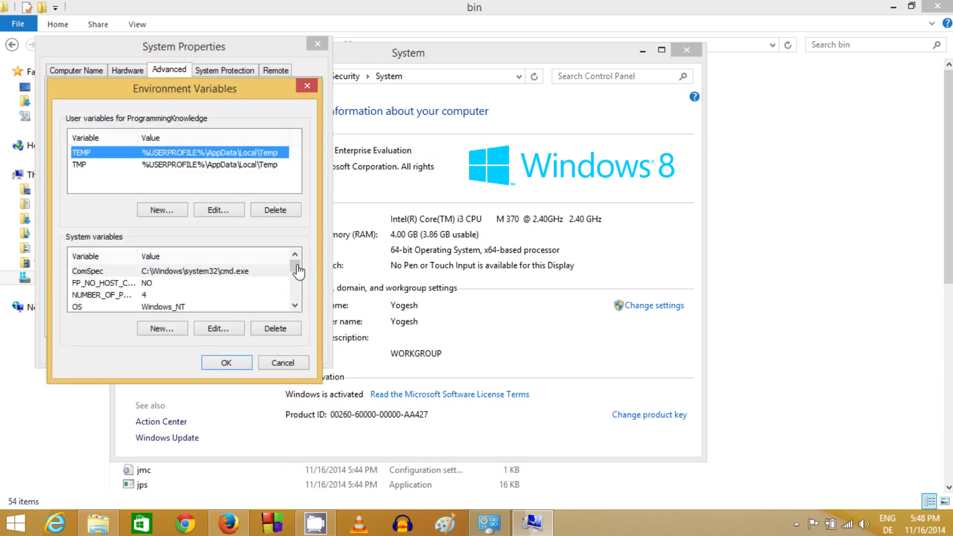
pyautogui.moveTo(295, 268)
pyautogui.mouseDown()
pyautogui.moveTo(295, 280)
pyautogui.moveTo(295, 273)
pyautogui.mouseUp()
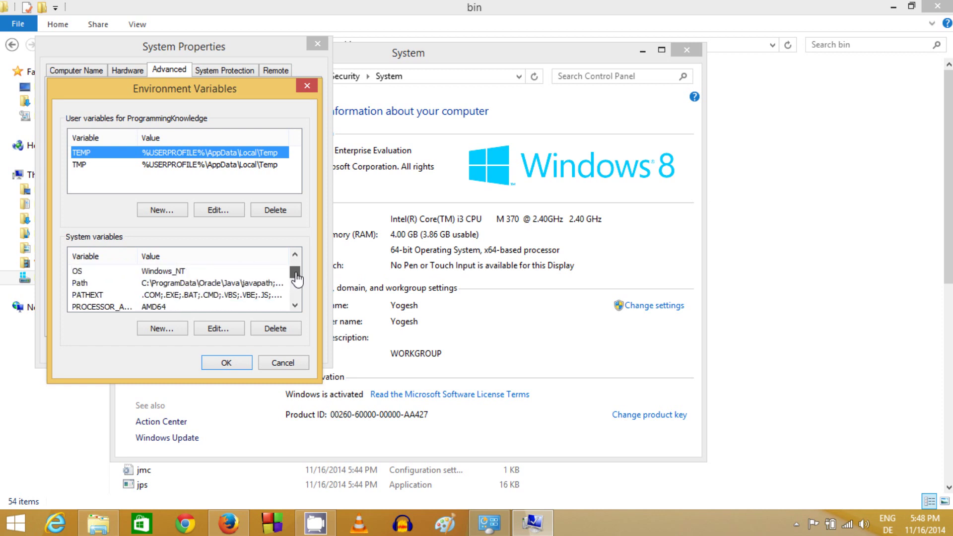
pyautogui.click(243, 285)
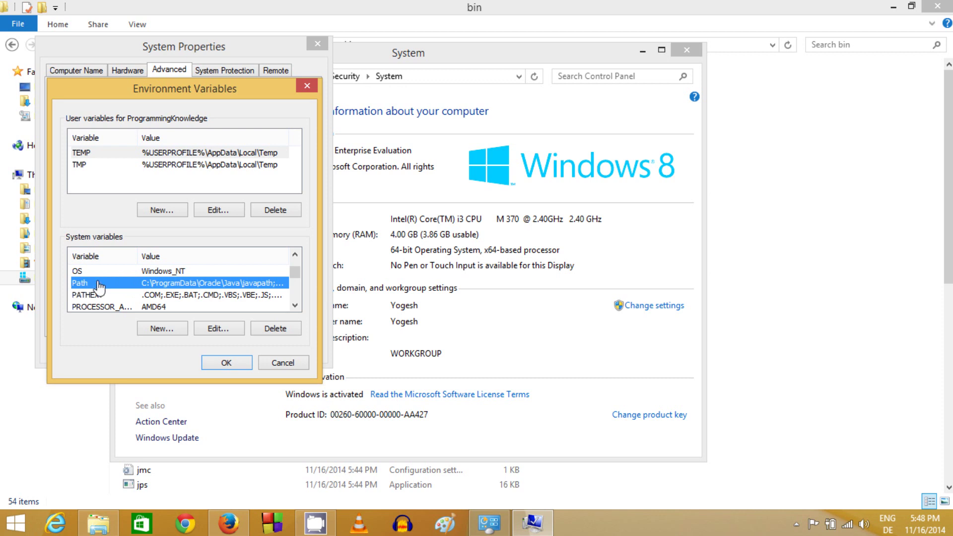
pyautogui.click(215, 328)
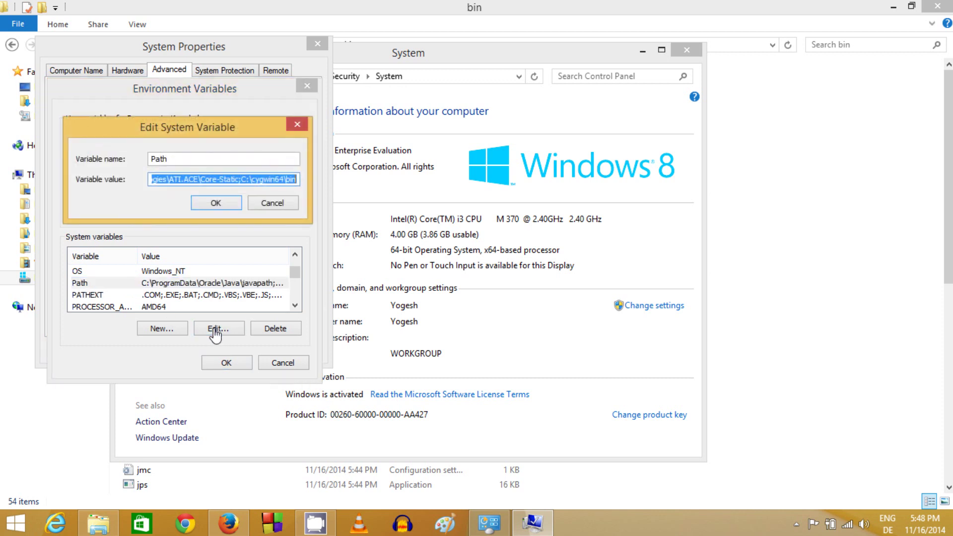
# - Move to the end of the Path value after cygwin64\bin and append a semicolon
pyautogui.click(284, 179)
pyautogui.moveTo(297, 181); pyautogui.dragTo(79, 169)
pyautogui.click(198, 183)
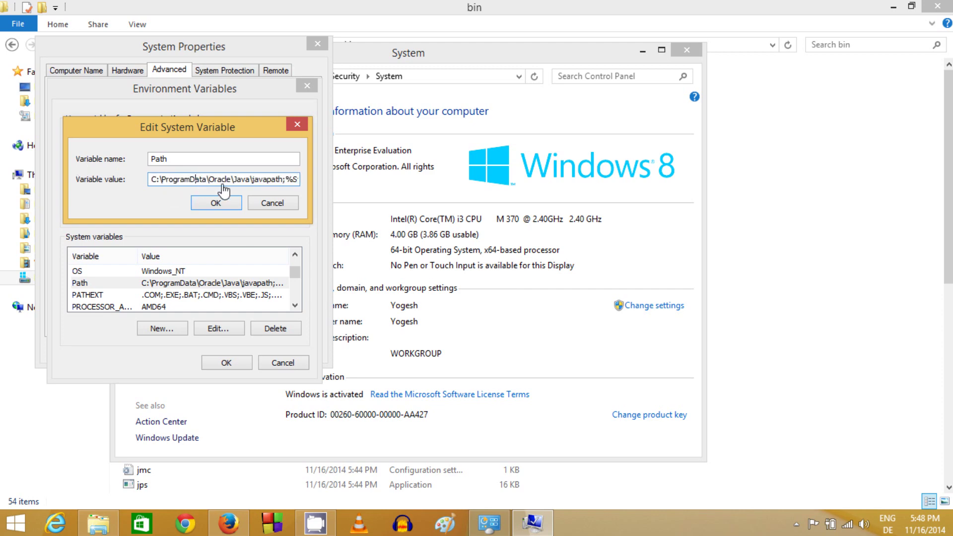
pyautogui.moveTo(221, 180); pyautogui.dragTo(317, 187)
pyautogui.click(334, 188)
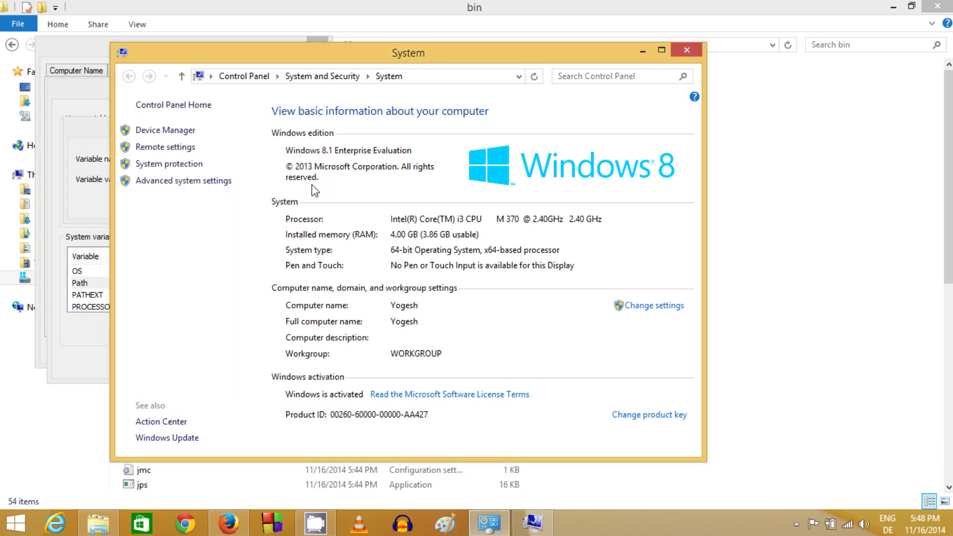
pyautogui.click(643, 50)
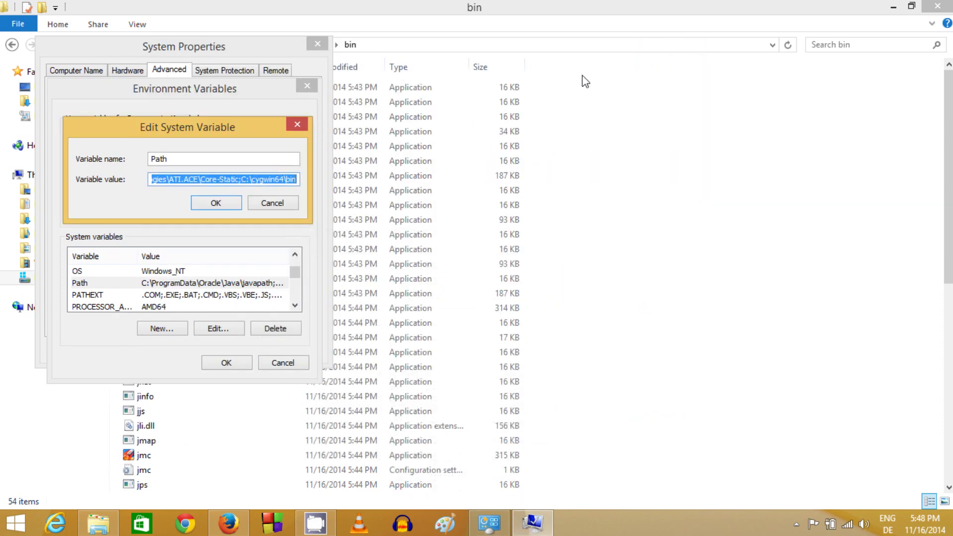
pyautogui.click(297, 180)
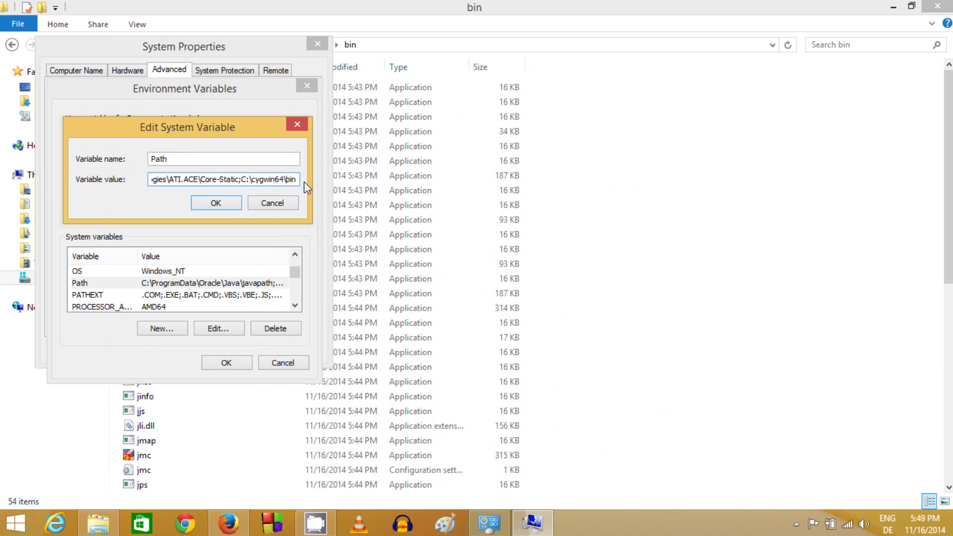
pyautogui.write(';')
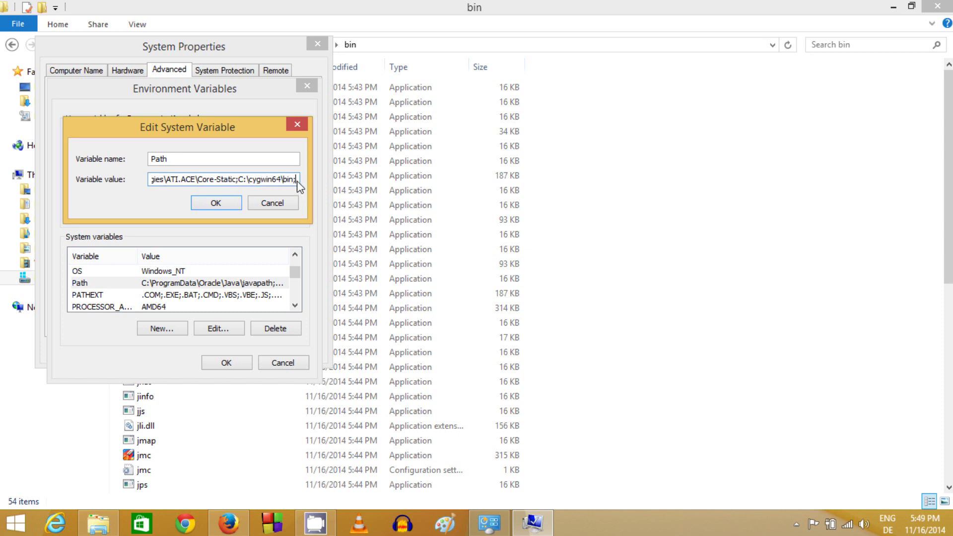
# - Copy C:\Program Files\Java\jdk8\bin from Explorer's address bar and paste it into Path
pyautogui.press('Return')
pyautogui.press('Return')
pyautogui.press('Return')
pyautogui.click(390, 45)
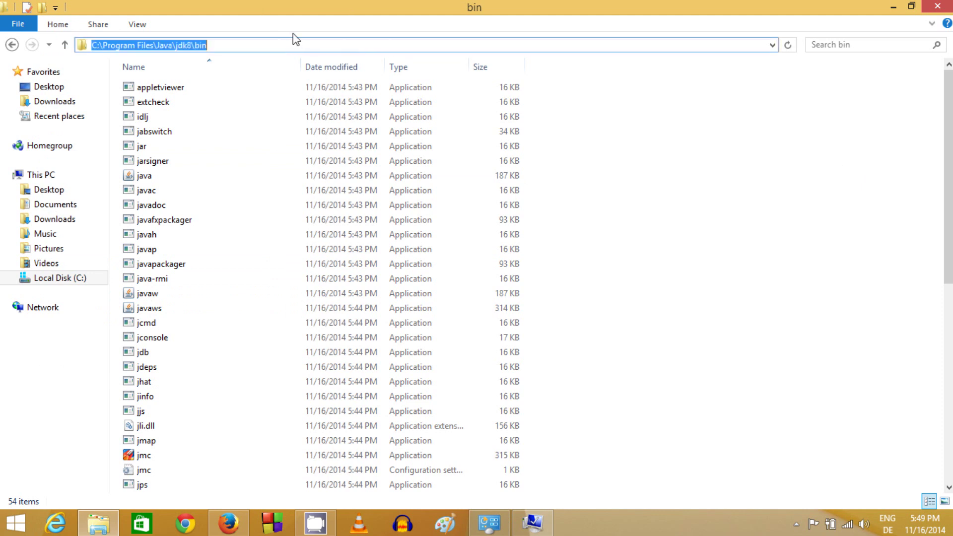
pyautogui.click(268, 44)
pyautogui.moveTo(251, 40); pyautogui.dragTo(70, 31)
pyautogui.hotkey('ctrl', 'c')
pyautogui.click(533, 523)
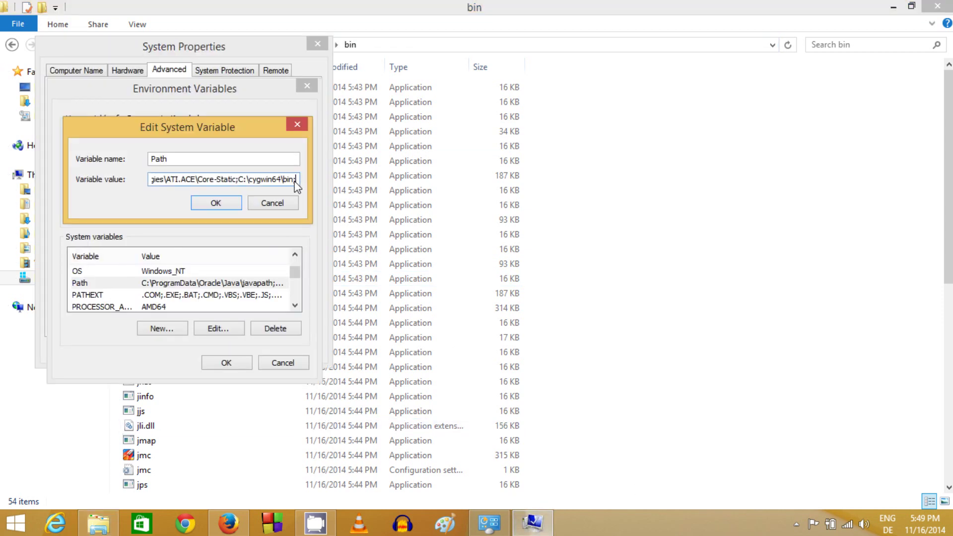
pyautogui.write(';')
pyautogui.hotkey('ctrl', 'v')
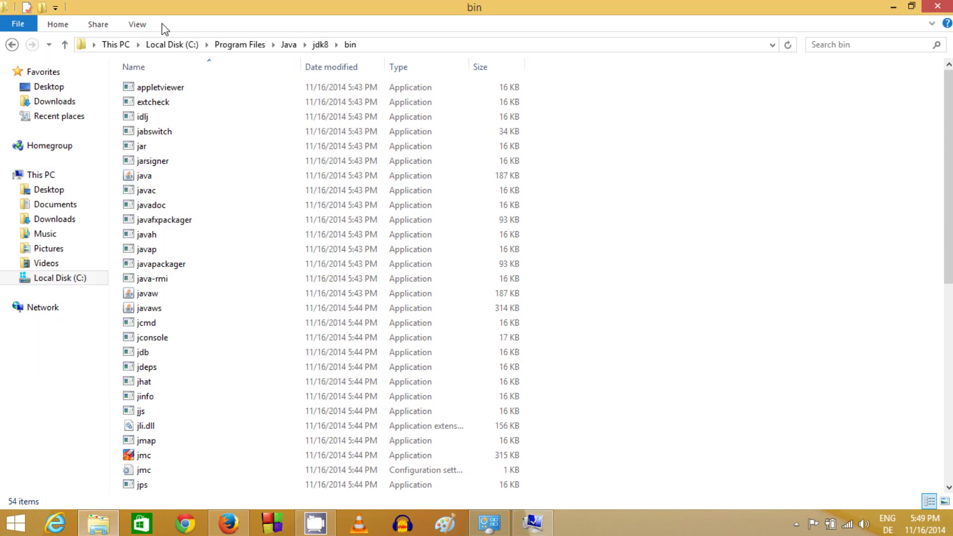
# - Browse to Java\jre8\bin and reveal its full path in the address bar
pyautogui.click(321, 44)
pyautogui.click(289, 46)
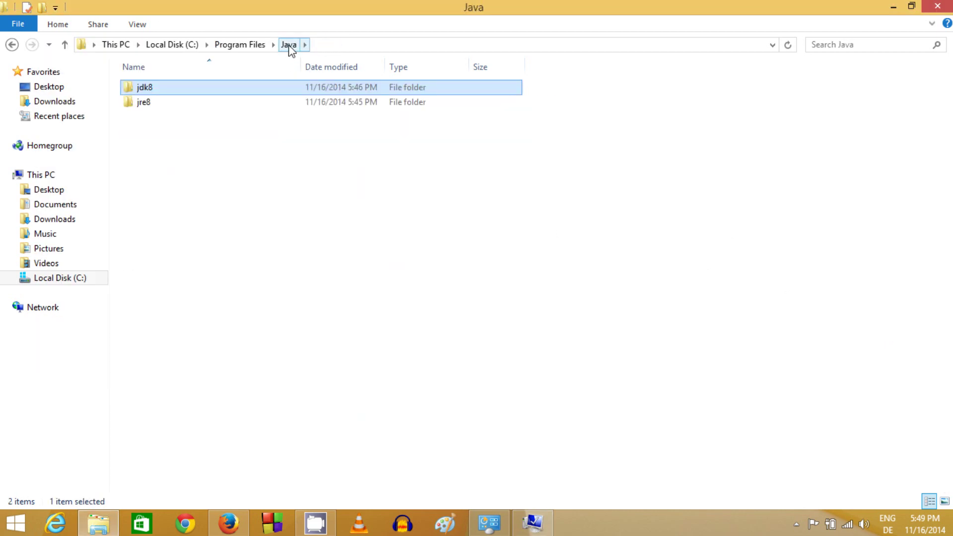
pyautogui.doubleClick(143, 102)
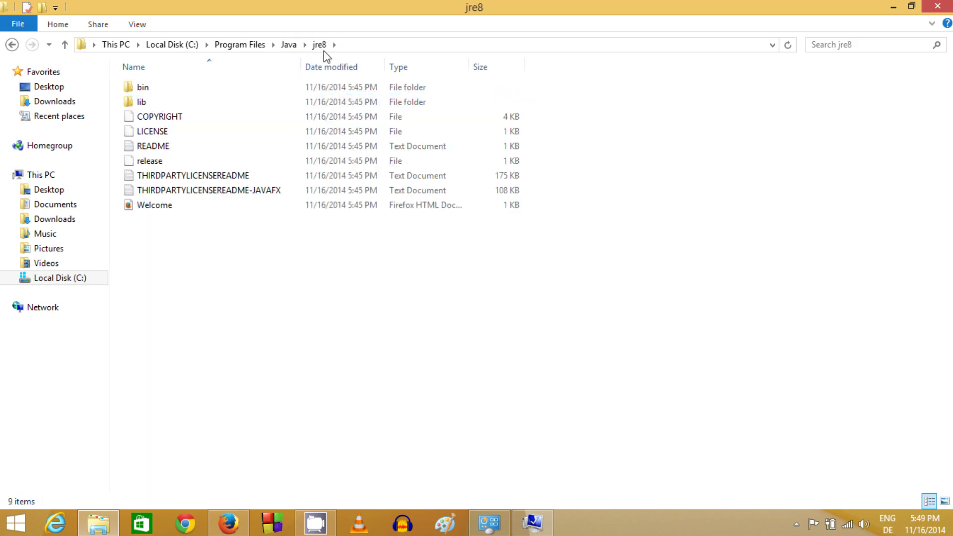
pyautogui.click(289, 45)
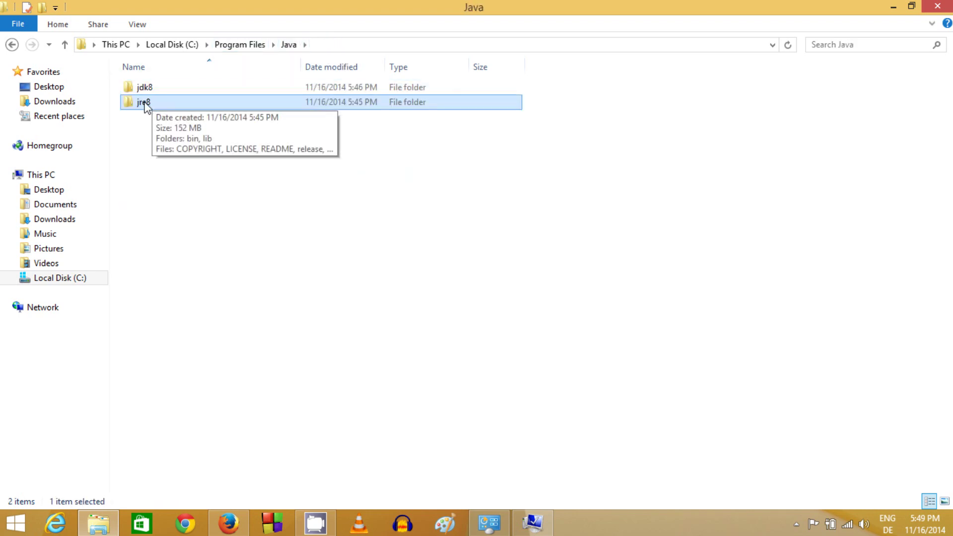
pyautogui.doubleClick(145, 103)
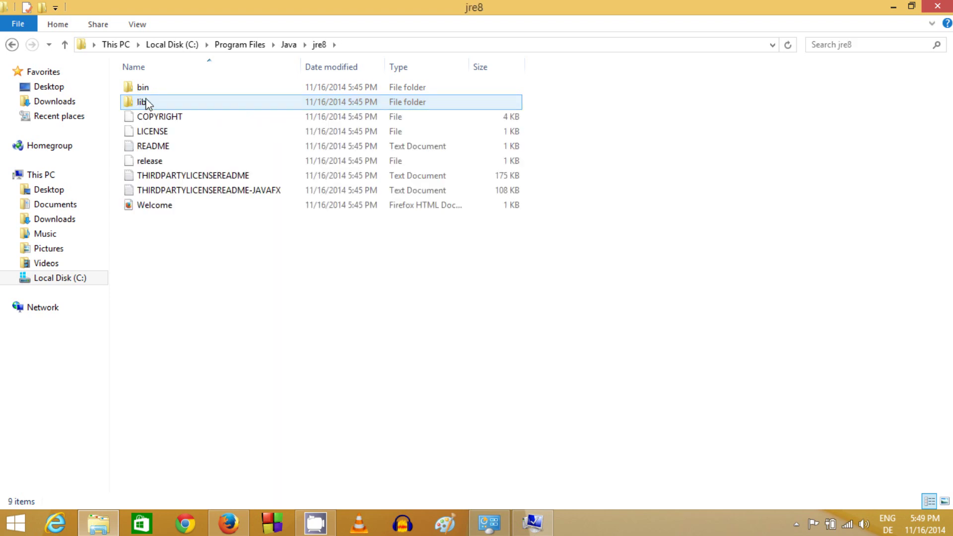
pyautogui.doubleClick(151, 90)
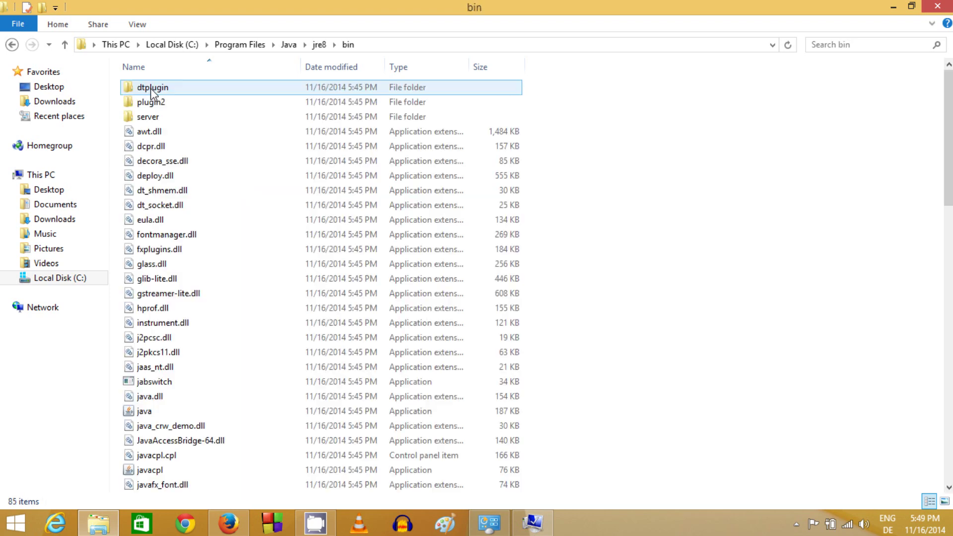
pyautogui.click(407, 48)
pyautogui.hotkey('ctrl', 'c')
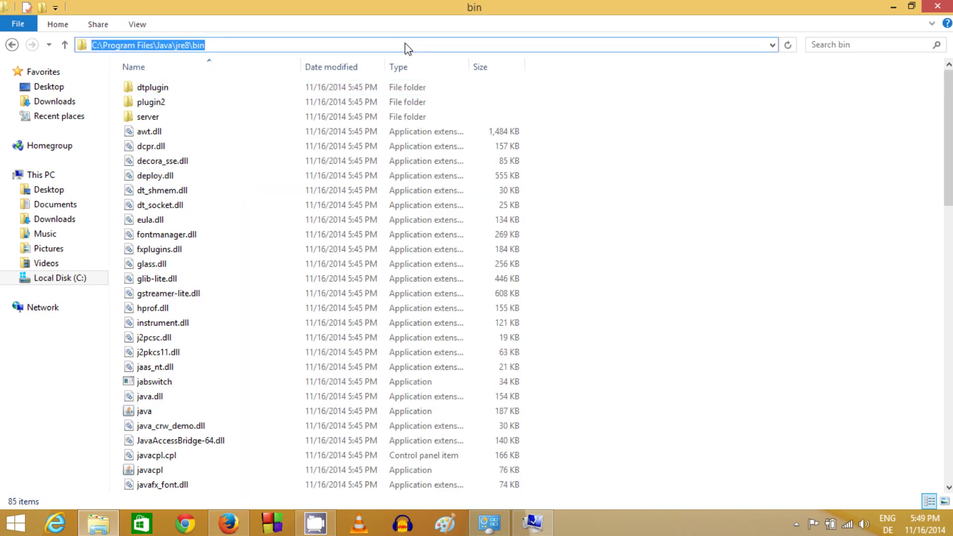
# - Paste C:\Program Files\Java\jre8\bin after jdk8\bin; in Path and confirm all three dialogs
pyautogui.click(533, 523)
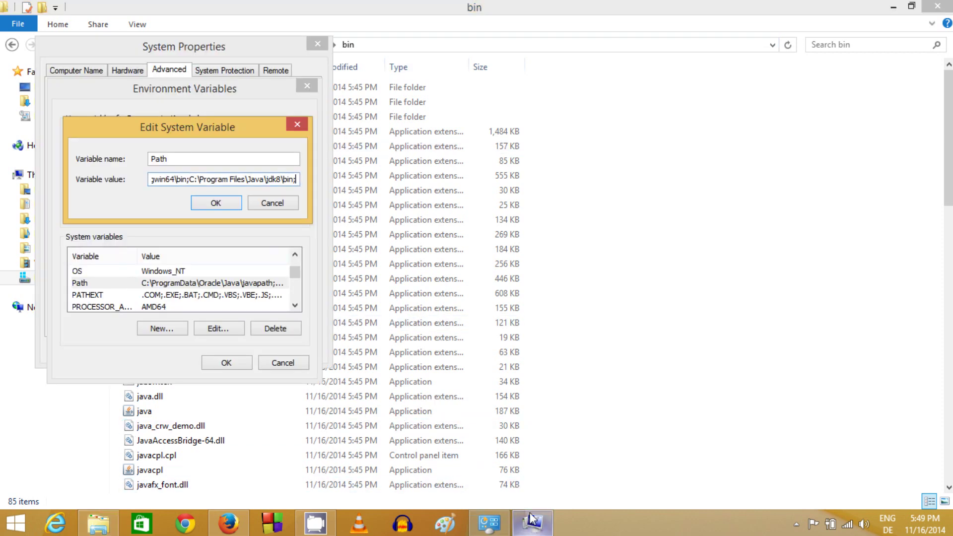
pyautogui.hotkey('shift', 'Left')
pyautogui.hotkey('shift', 'Left')
pyautogui.hotkey('shift', 'Left')
pyautogui.hotkey('shift', 'Left')
pyautogui.hotkey('shift', 'Left')
pyautogui.hotkey('shift', 'Left')
pyautogui.hotkey('shift', 'Left')
pyautogui.hotkey('shift', 'Left')
pyautogui.hotkey('shift', 'Left')
pyautogui.click(298, 183)
pyautogui.hotkey('ctrl', 'v')
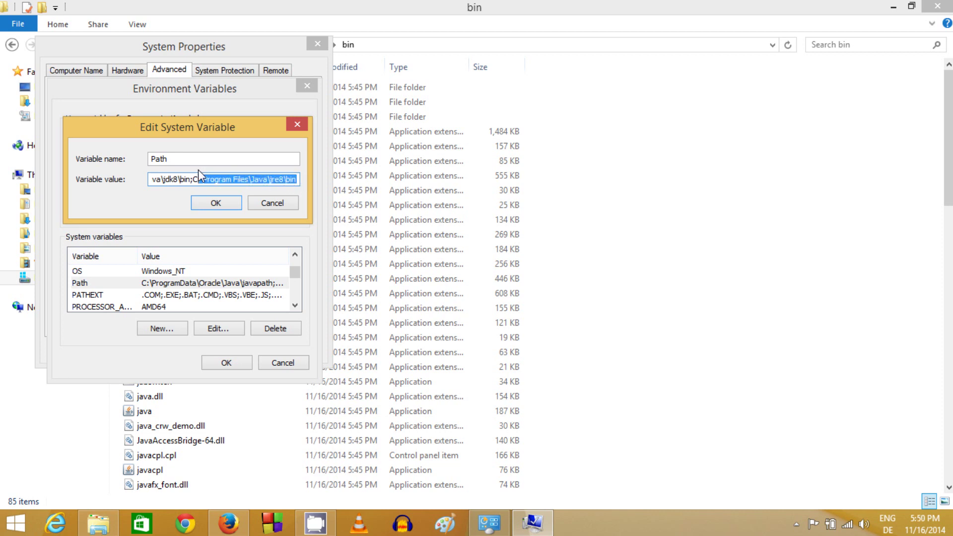
pyautogui.click(214, 205)
pyautogui.click(227, 362)
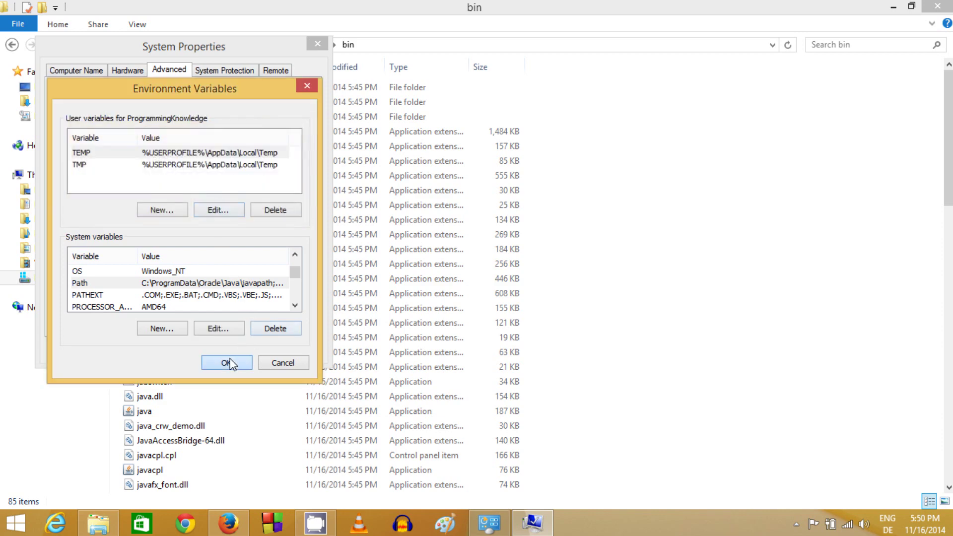
pyautogui.click(189, 349)
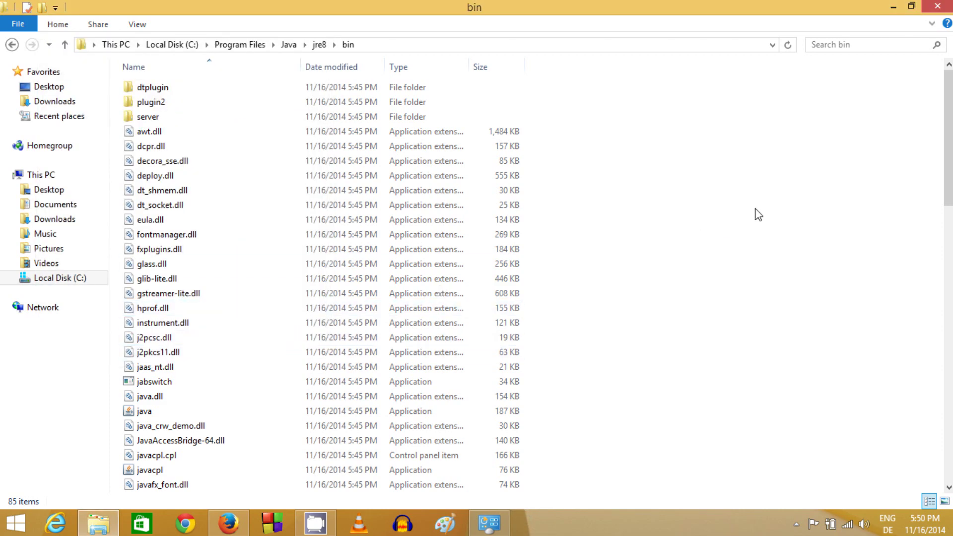
# - Close File Explorer and launch Command Prompt from the Start button's Win+X menu
pyautogui.click(929, 13)
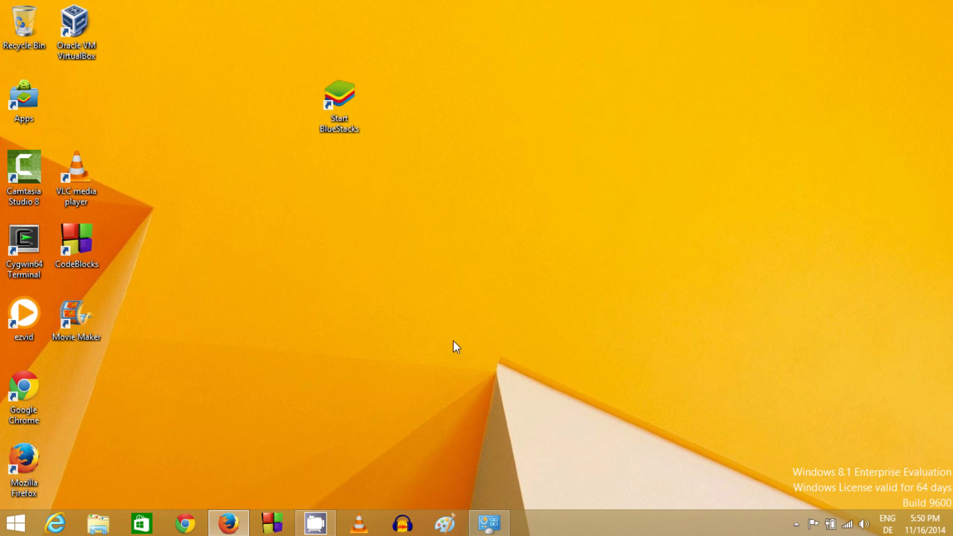
pyautogui.rightClick(6, 526)
pyautogui.click(296, 432)
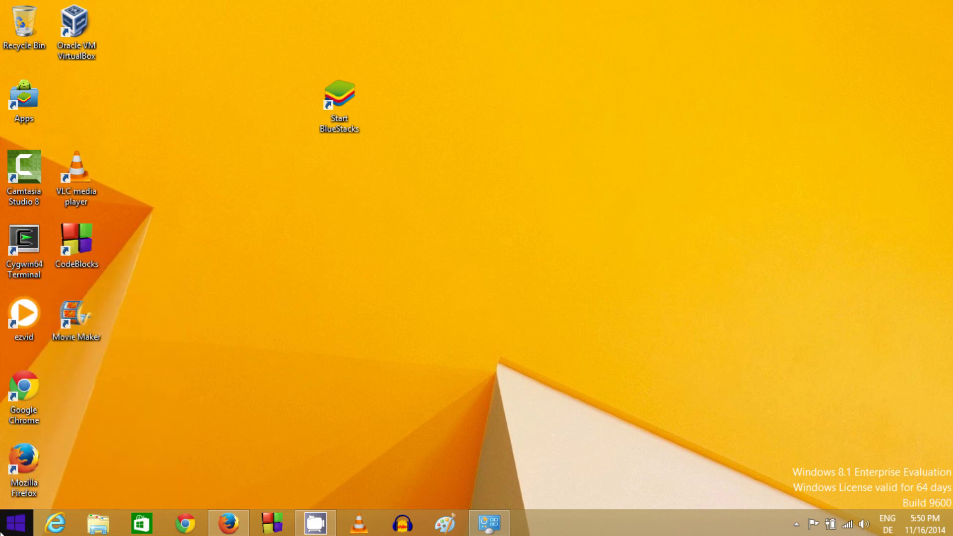
pyautogui.rightClick(10, 525)
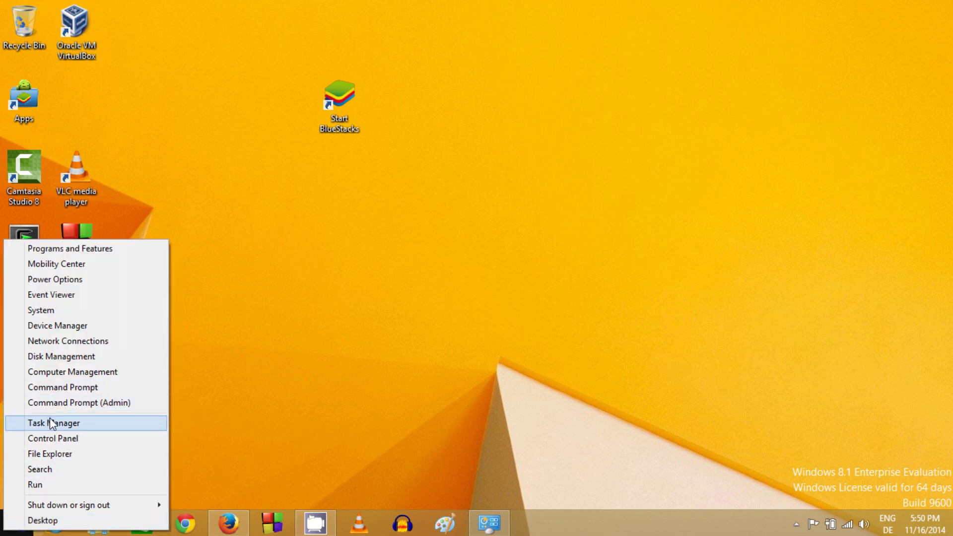
pyautogui.click(62, 387)
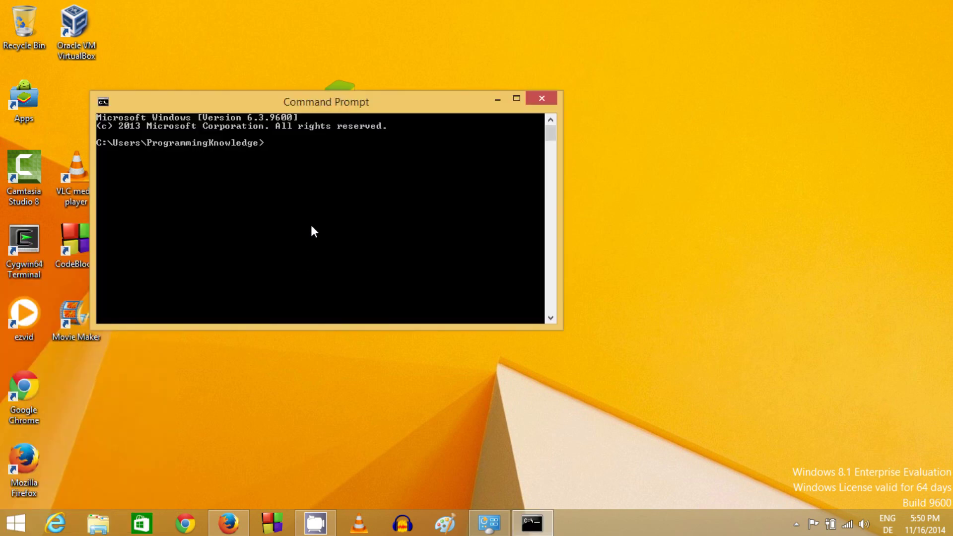
# - Run javac in the Command Prompt snapped to the left half, showing its usage and options
pyautogui.write('javac')
pyautogui.moveTo(315, 110); pyautogui.dragTo(1, 50)
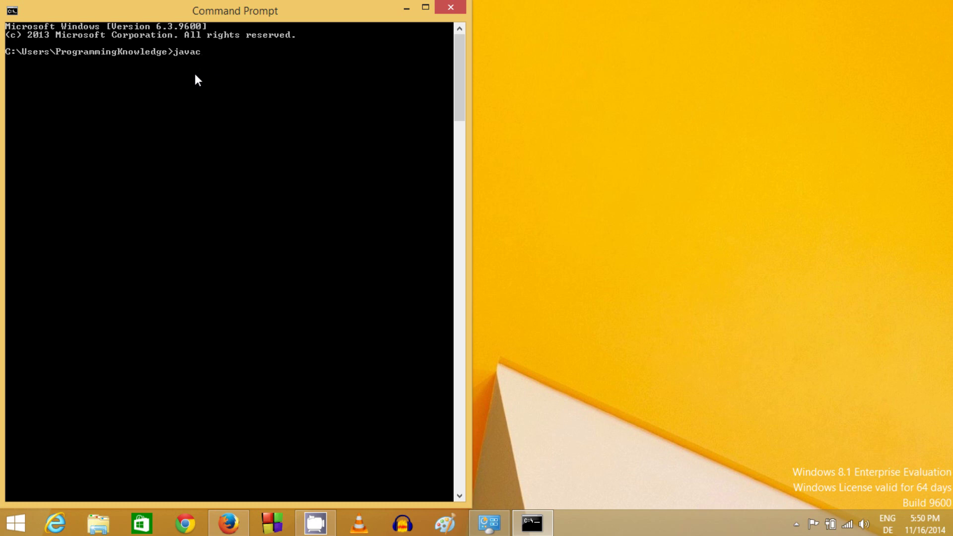
pyautogui.press('Return')
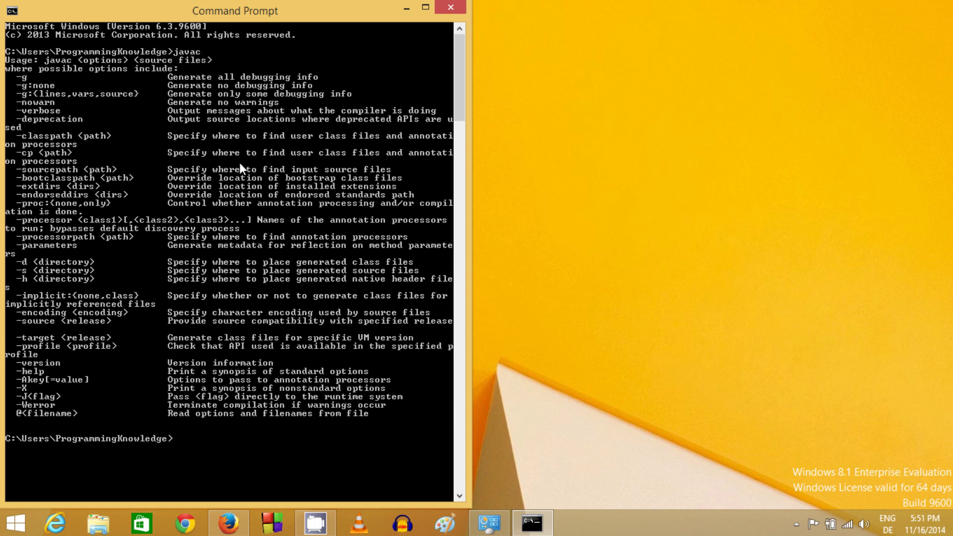
pyautogui.click(592, 532)
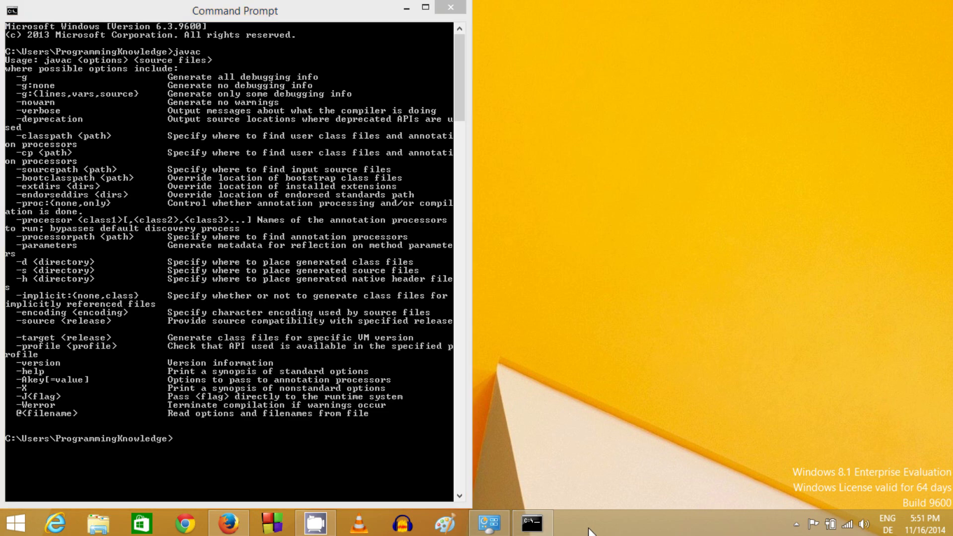